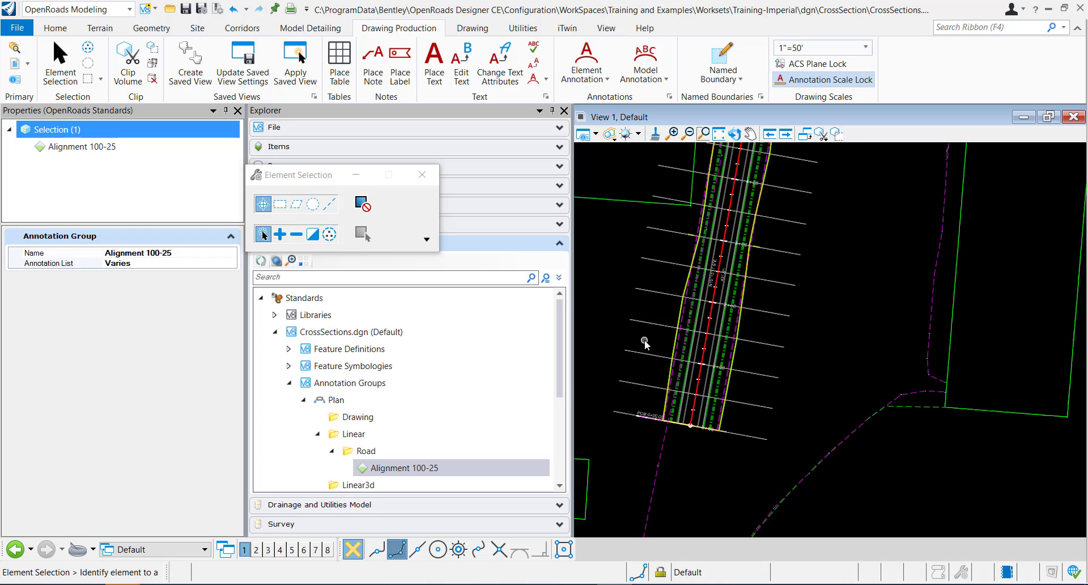
Switch to the Home ribbon tab
click(55, 28)
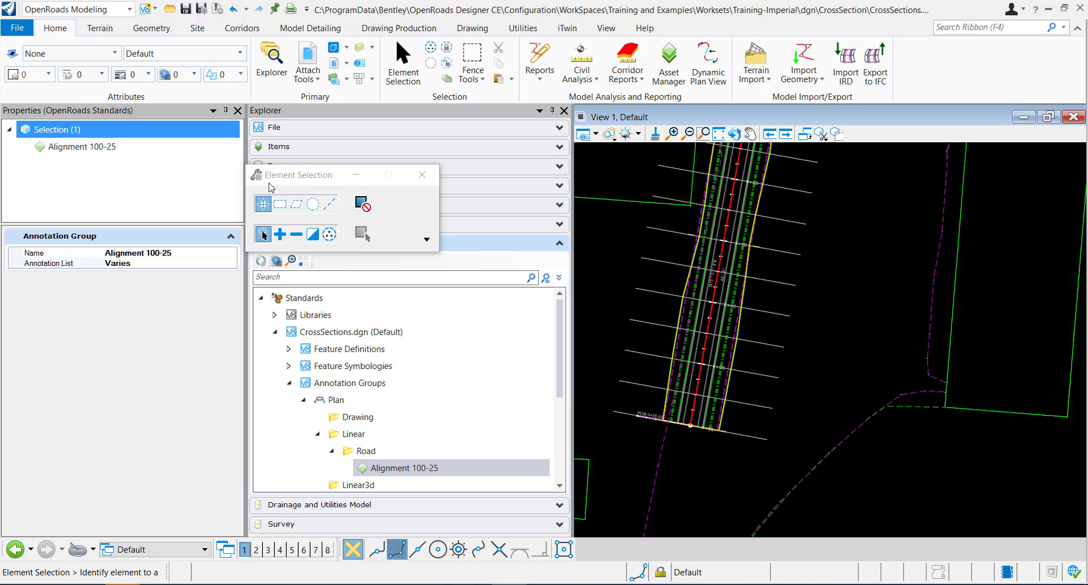
Open the References list, move it aside, and pan View 1 onto the road alignment
click(309, 57)
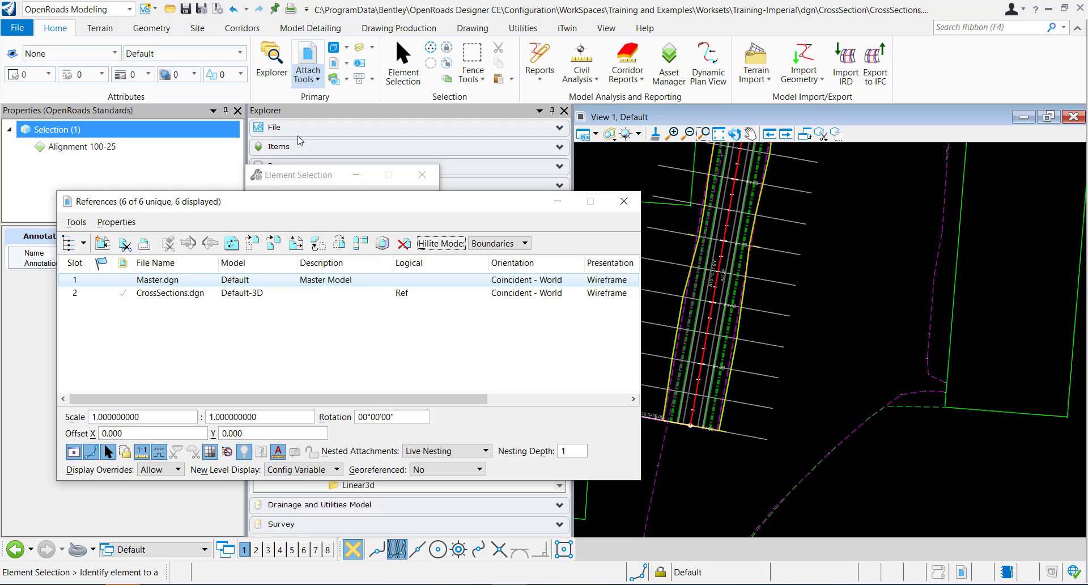
drag(192, 201, 269, 138)
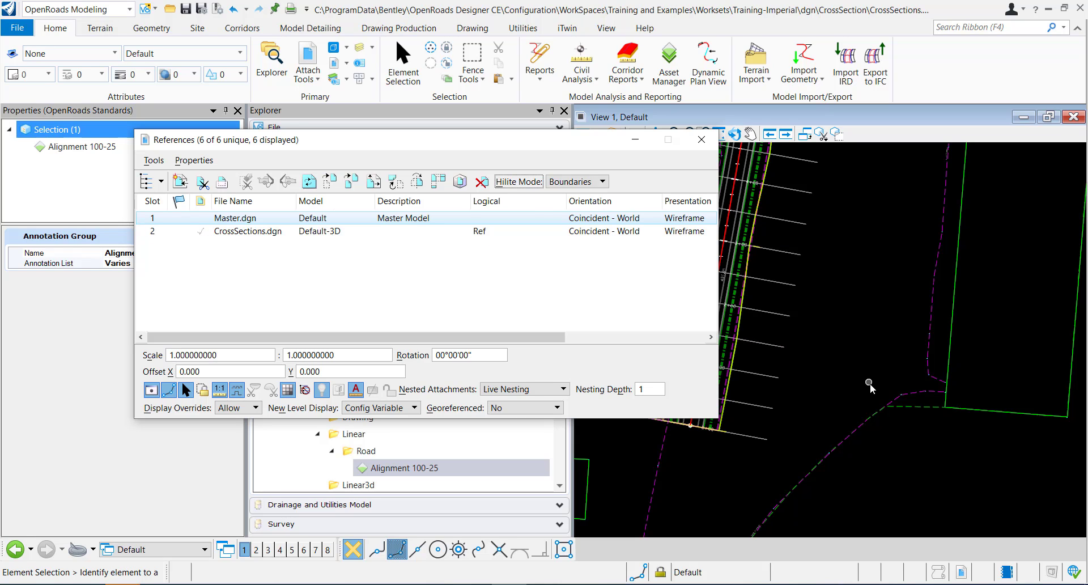
middle_drag(813, 336, 905, 358)
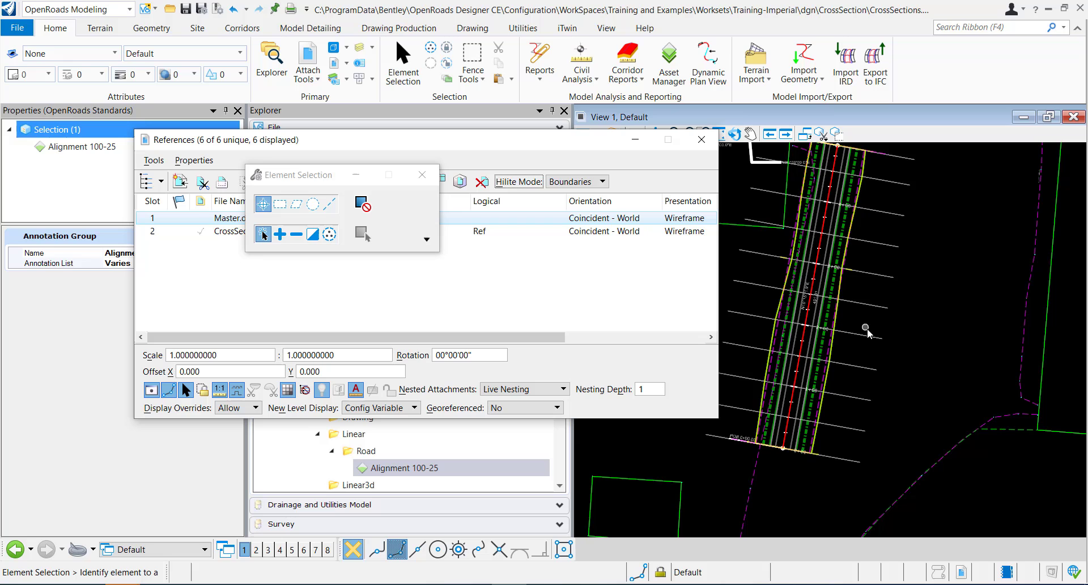
drag(439, 146, 358, 160)
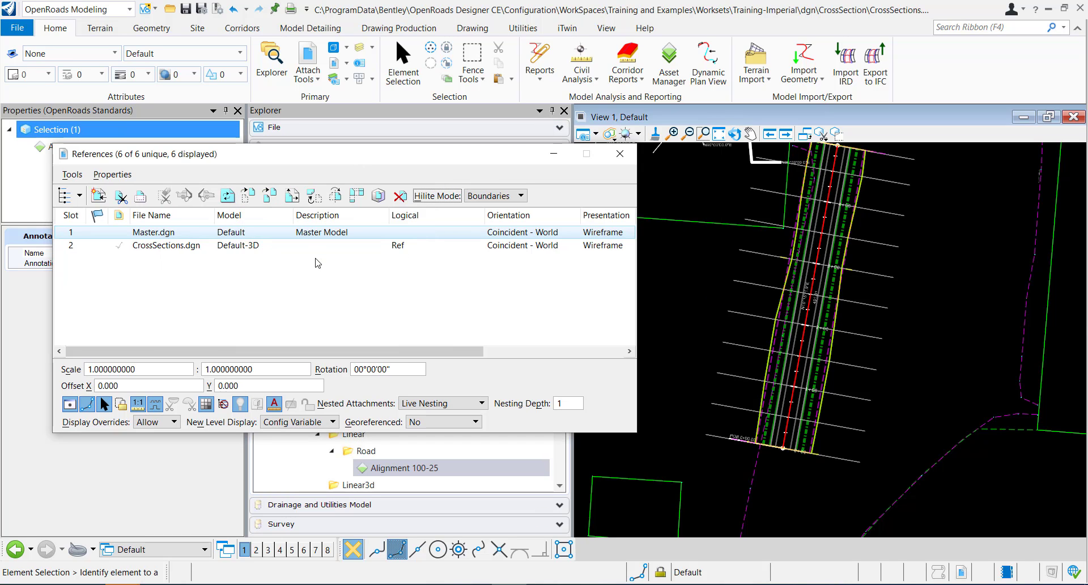
Select the red GeomBL baseline in Geometry.dgn to check its Geom_Baseline feature
click(17, 31)
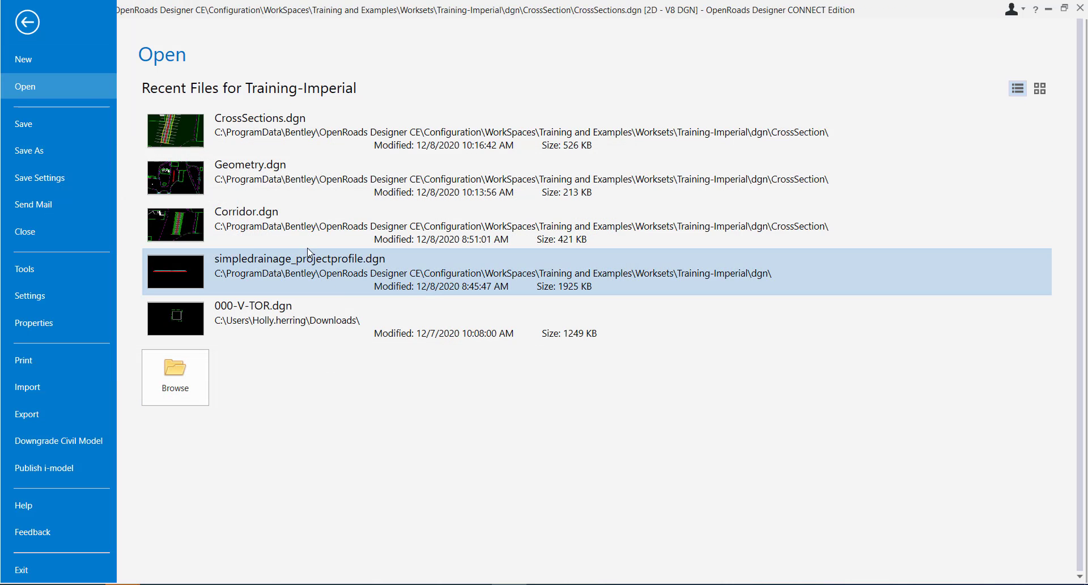
key(Escape)
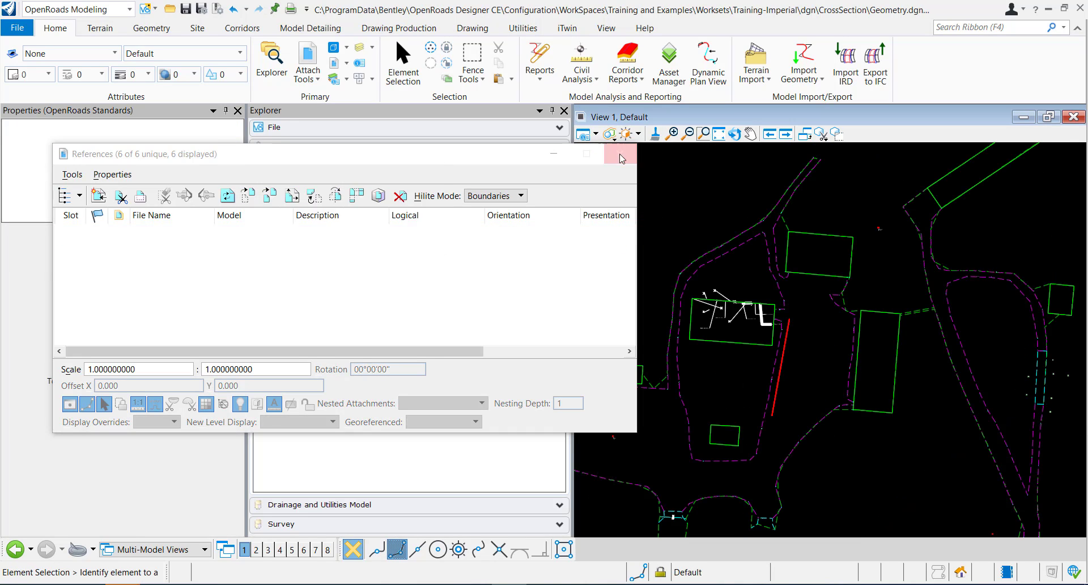
click(779, 376)
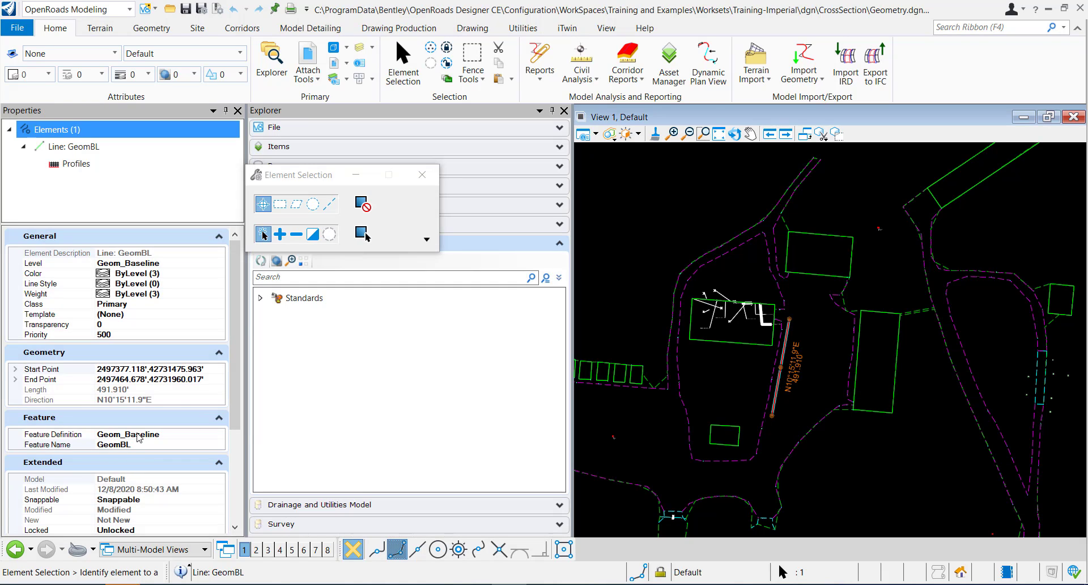
Expand Standards > Geometry.dgn > Annotation Groups > Plan > Linear > Road to reveal Alignment Reference
click(260, 297)
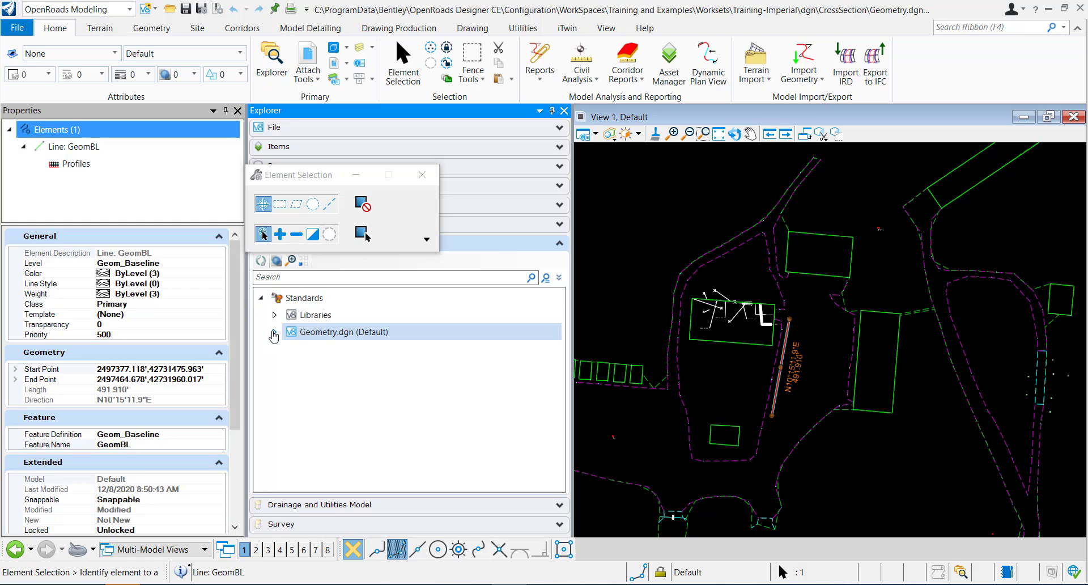
click(274, 332)
click(289, 383)
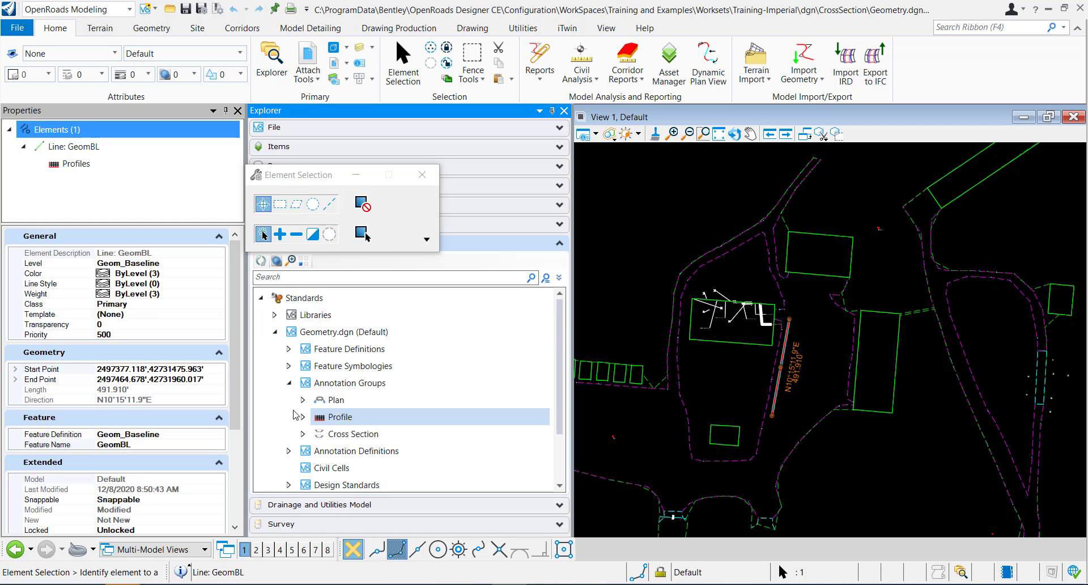
click(303, 399)
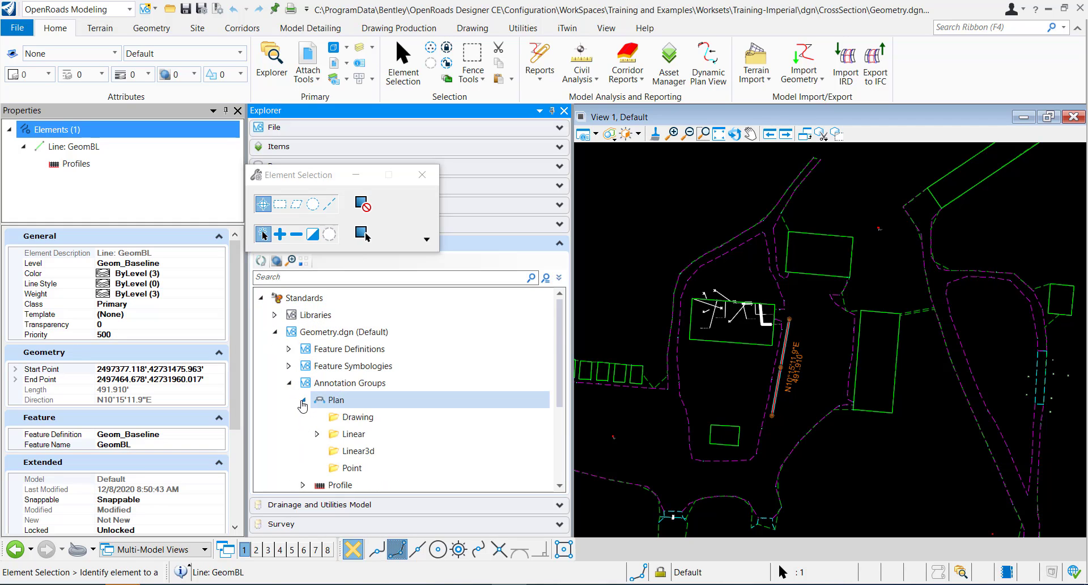
click(317, 435)
click(332, 450)
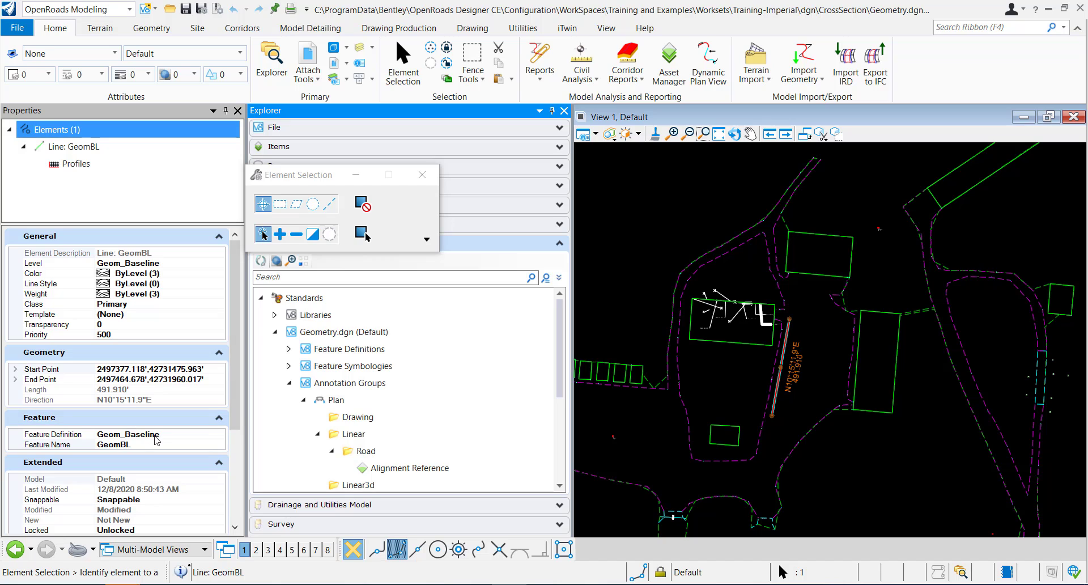
Clear the baseline selection, reopen CrossSections.dgn from recent files, and dismiss its References list
click(801, 414)
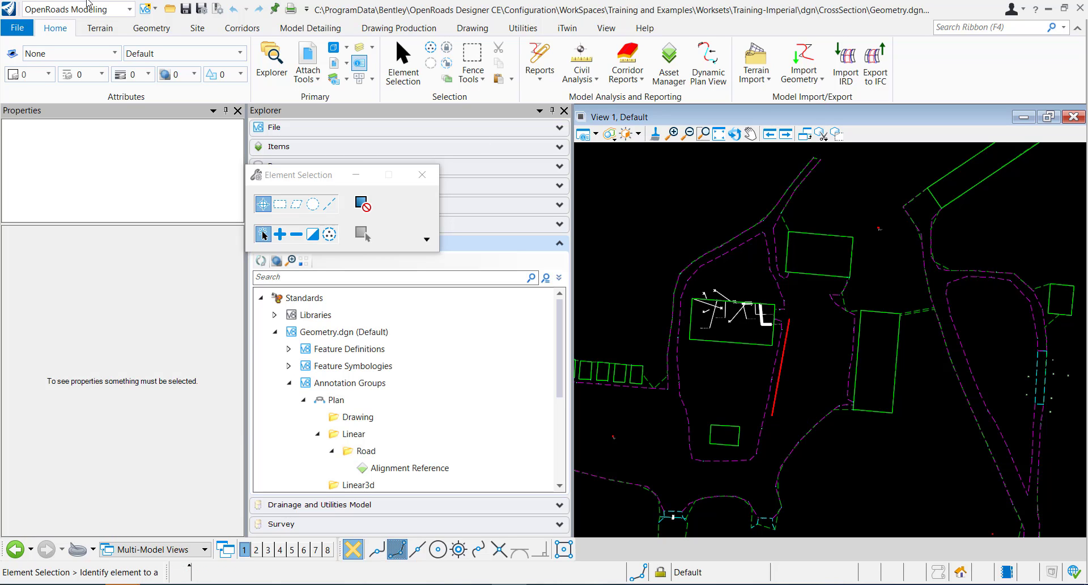
click(17, 27)
click(203, 179)
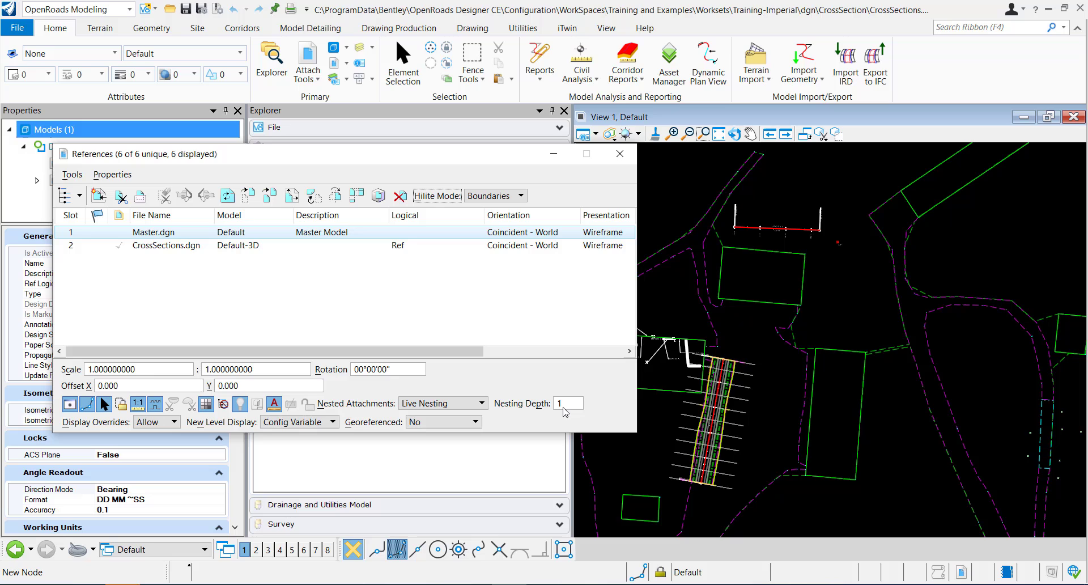
click(617, 158)
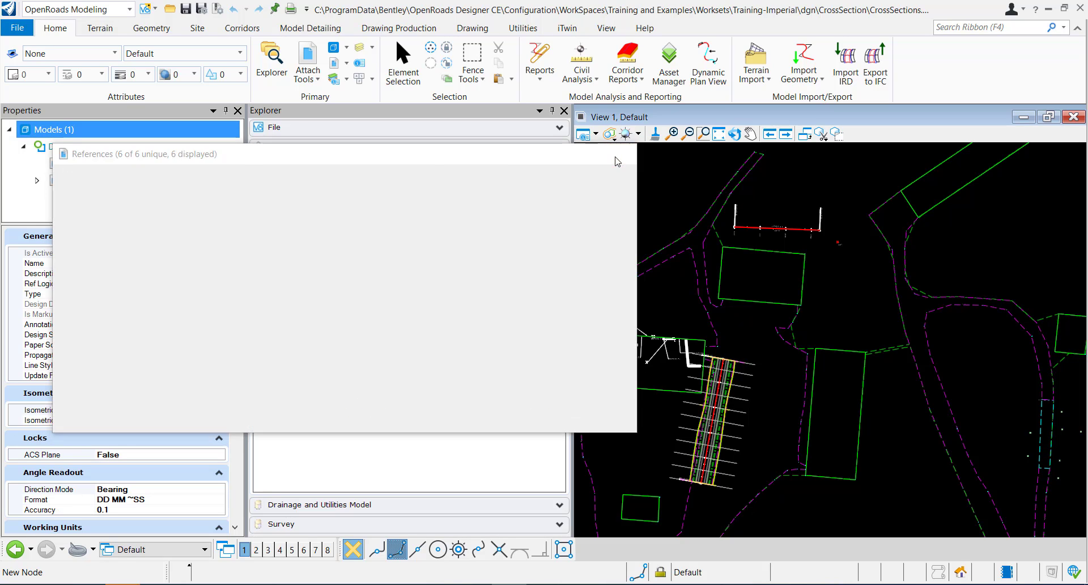
Confirm the Geometry Lines tool defaults to the Geom_Baseline feature, then close its settings
click(152, 28)
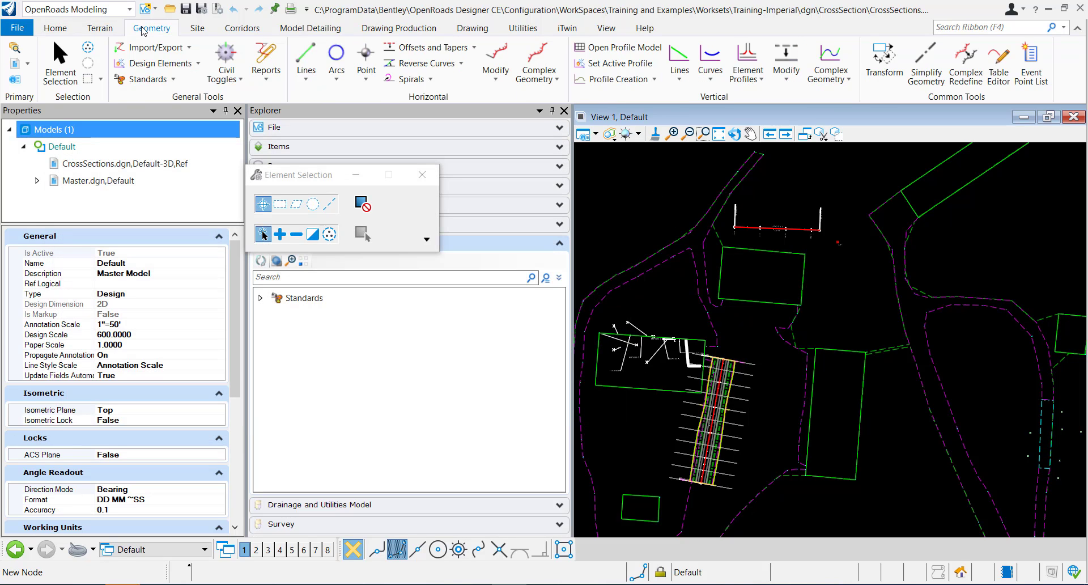
click(306, 60)
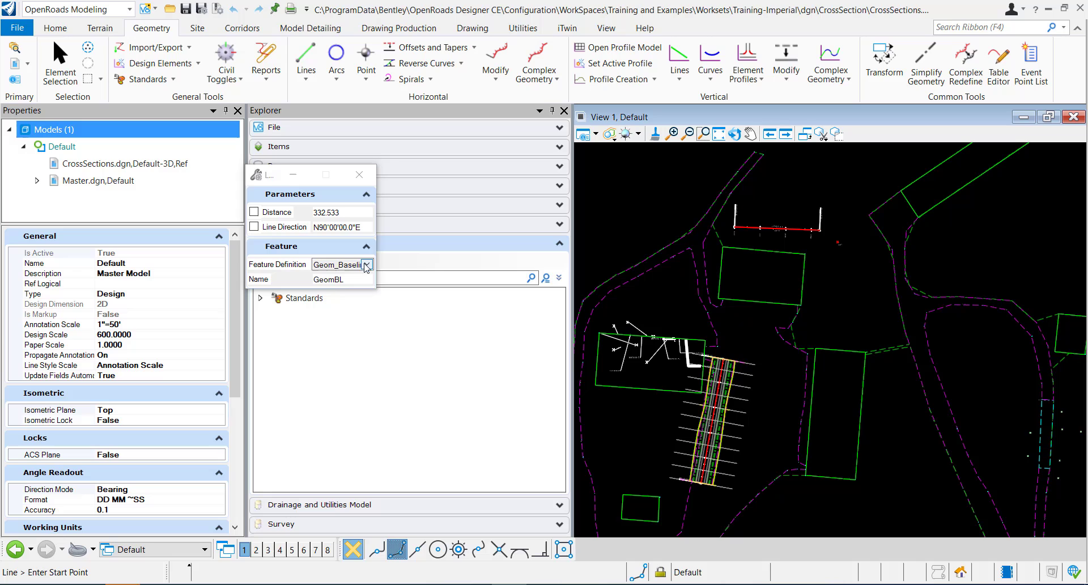
click(359, 174)
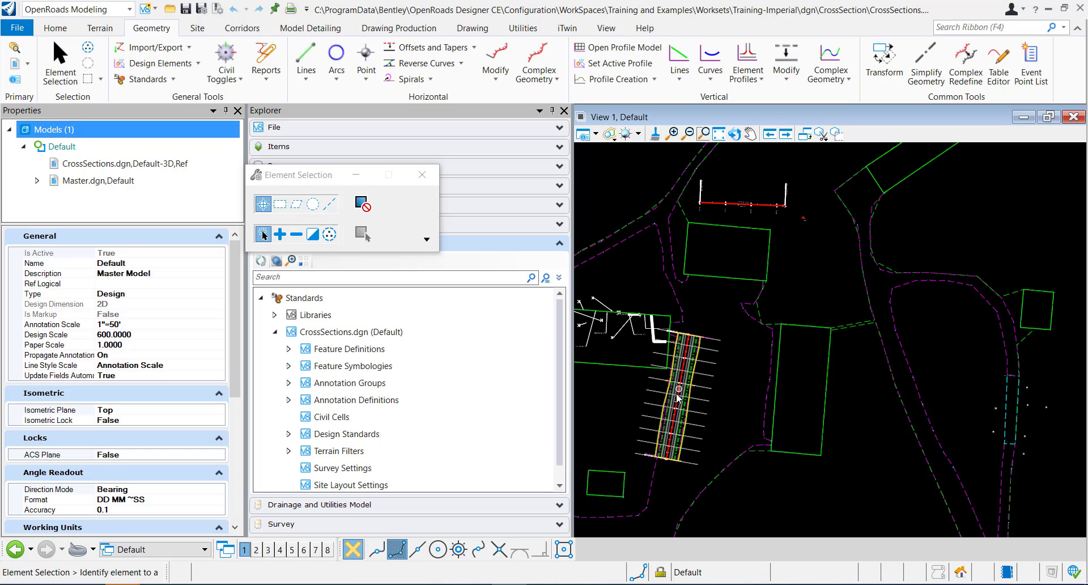
scroll(670, 415, up, 2)
scroll(671, 413, up, 1)
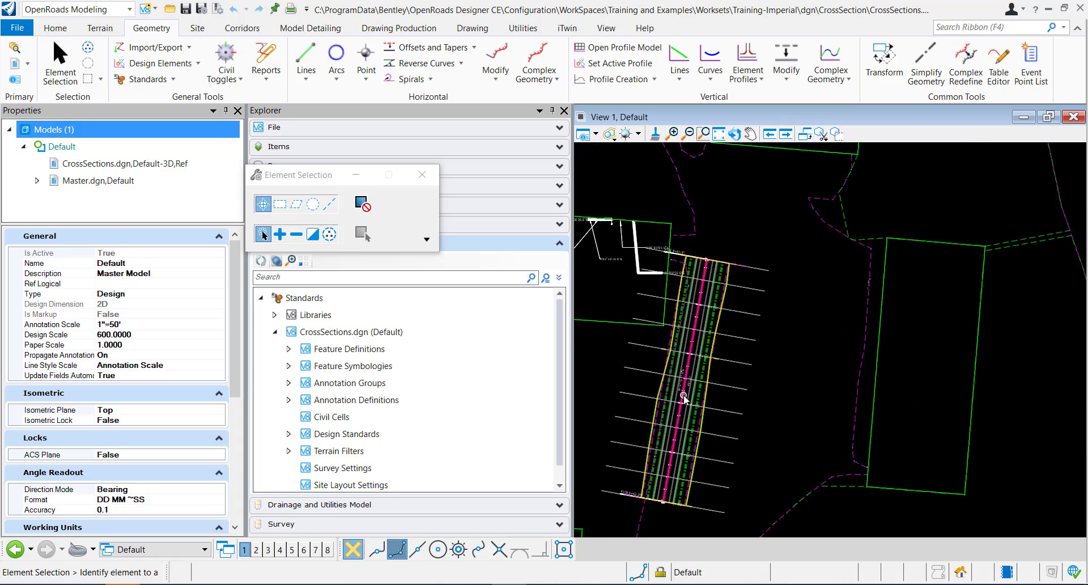
mouse_move(685, 401)
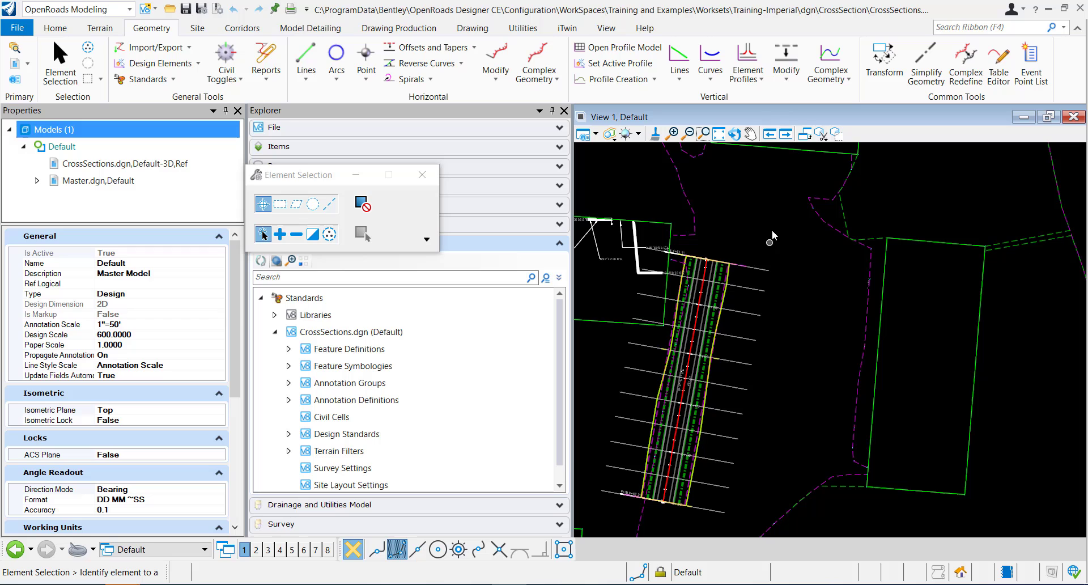
scroll(782, 199, down, 3)
middle_drag(751, 223, 726, 372)
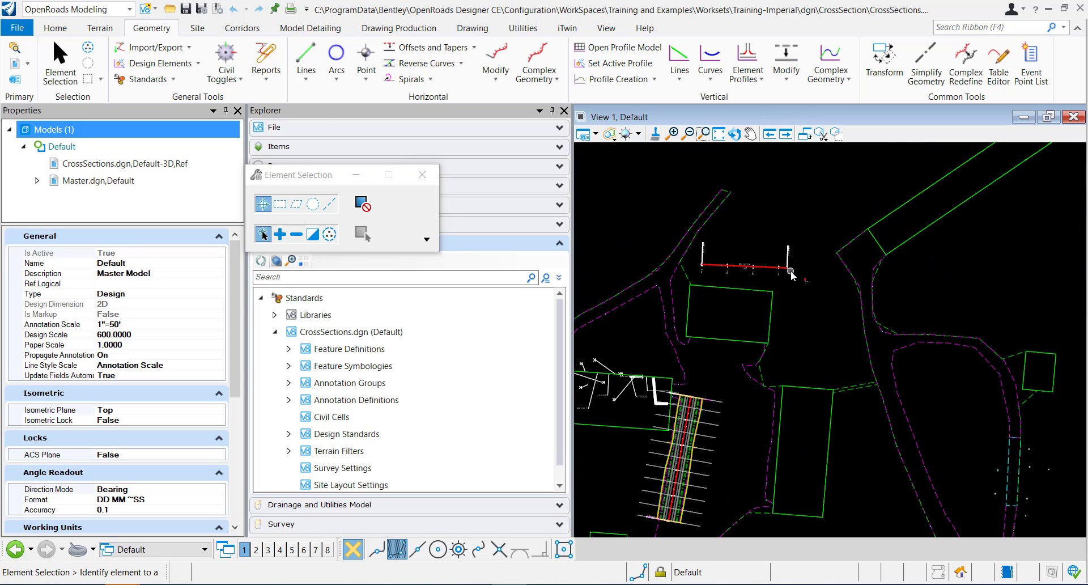
middle_drag(729, 457, 735, 405)
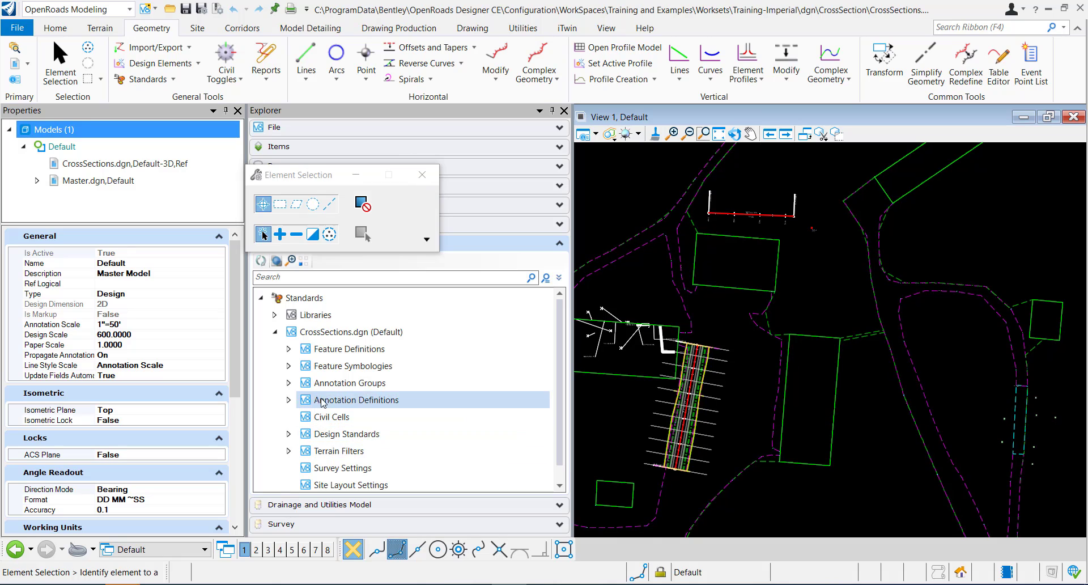
Expand Annotation Groups > Plan > Linear > Road and select the Alignment 100-25 group
click(289, 383)
click(304, 400)
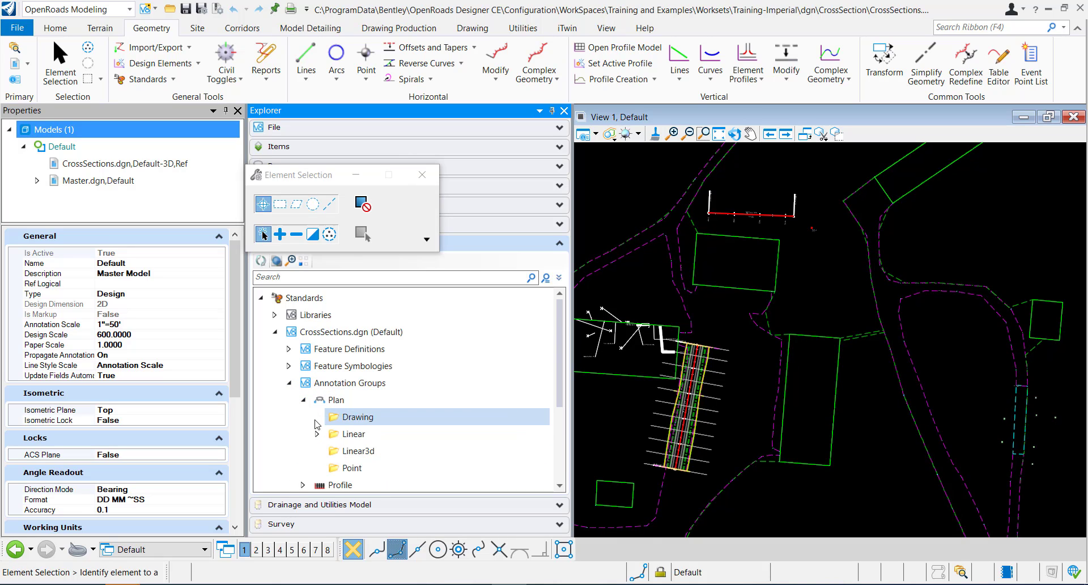
click(316, 434)
click(332, 451)
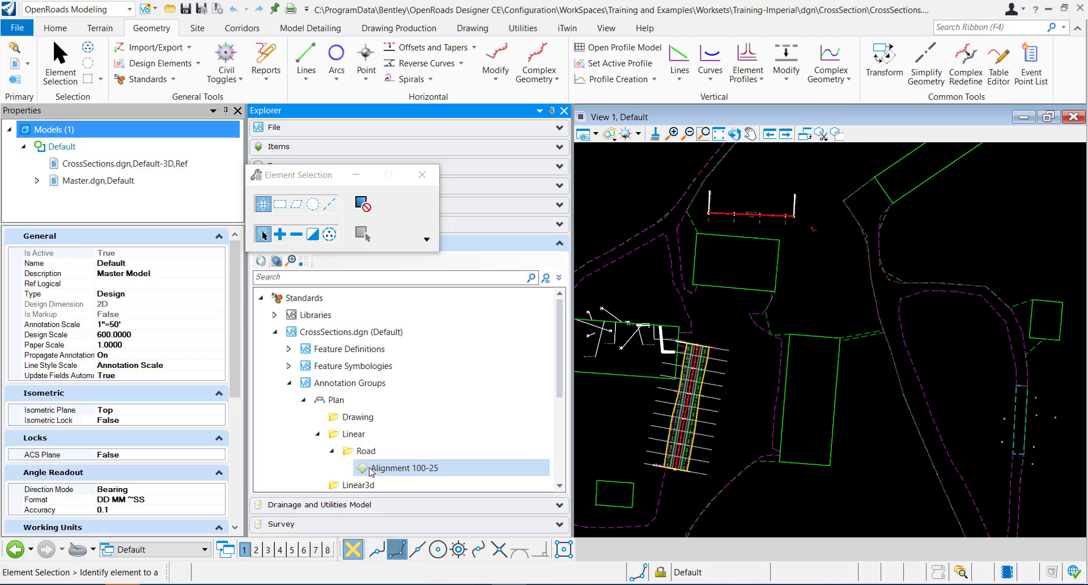
click(374, 468)
Open the group's Annotation List and review the Station Ticks Major location (Even Locked, 100)
click(220, 262)
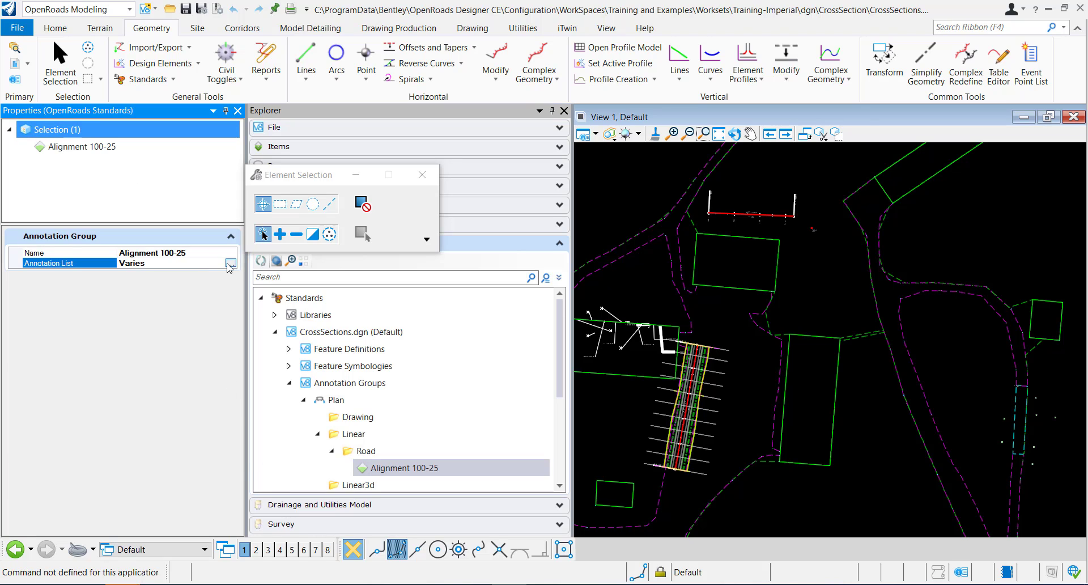
click(230, 263)
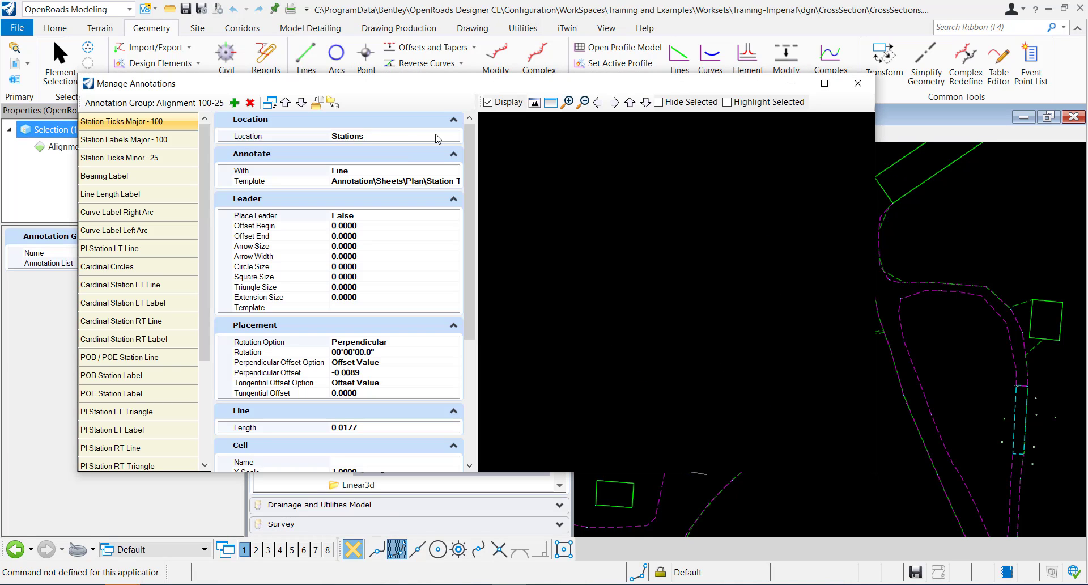
click(453, 136)
click(358, 214)
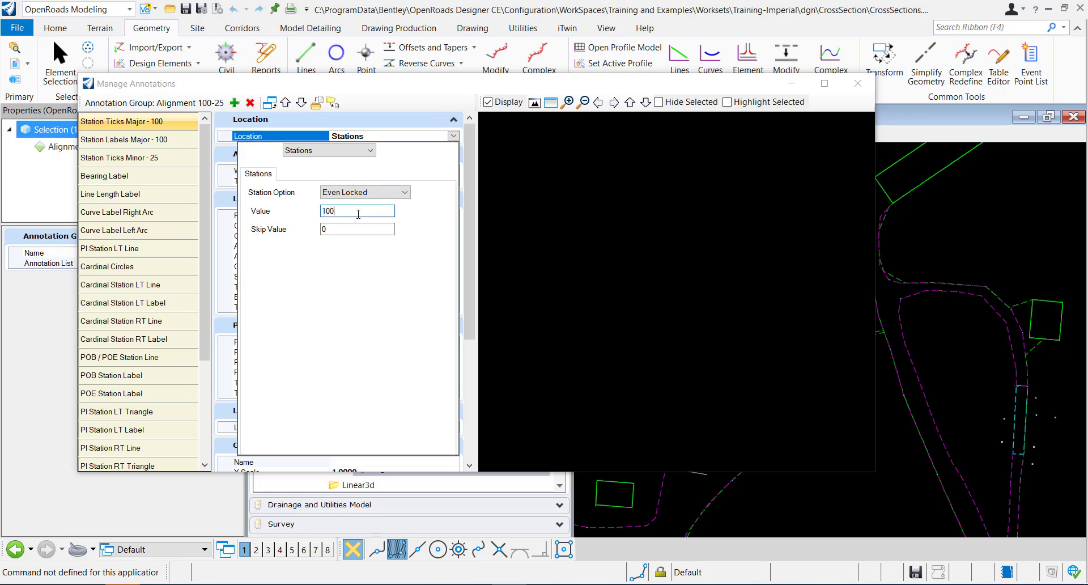
click(571, 186)
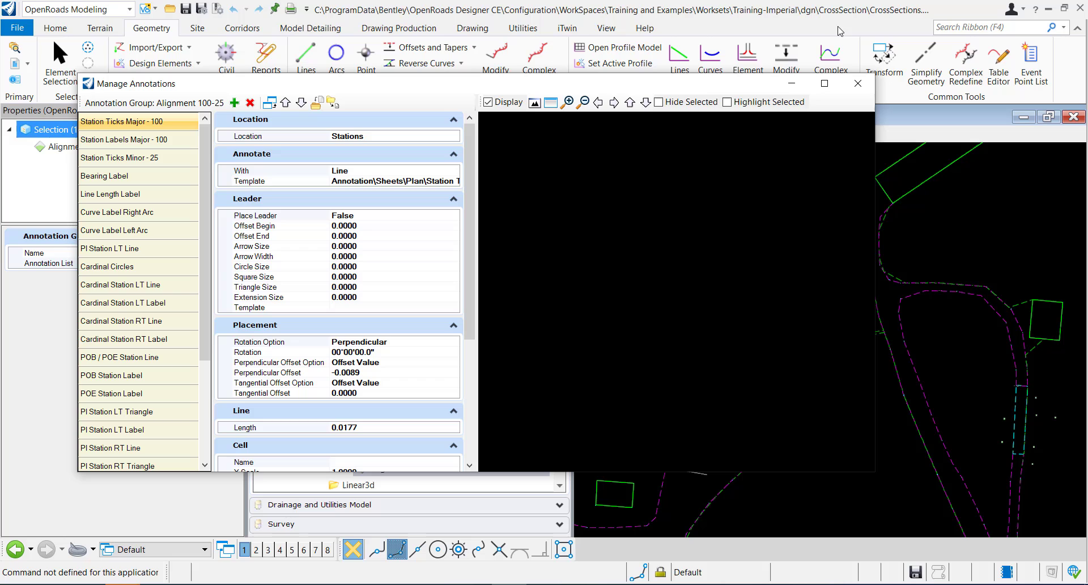
Close Manage Annotations and pan and zoom out to review station ticks along the corridor
click(858, 84)
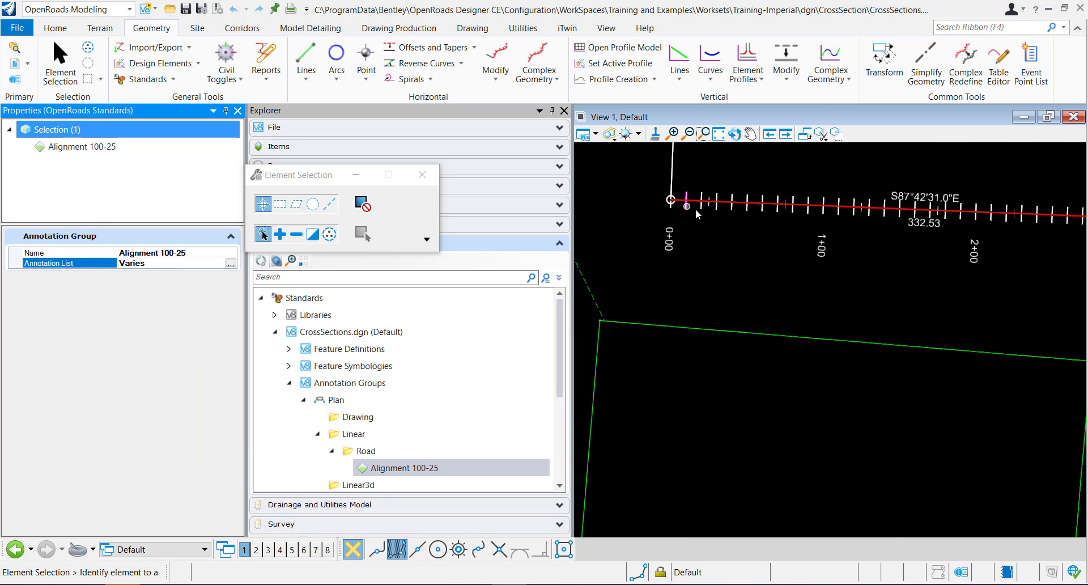
scroll(732, 273, down, 5)
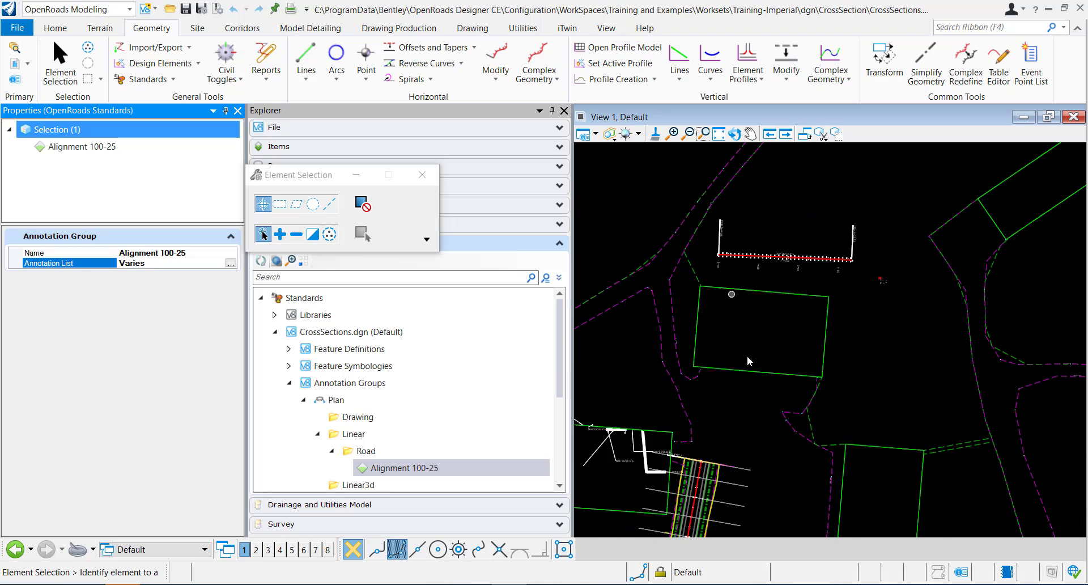
scroll(730, 429, up, 5)
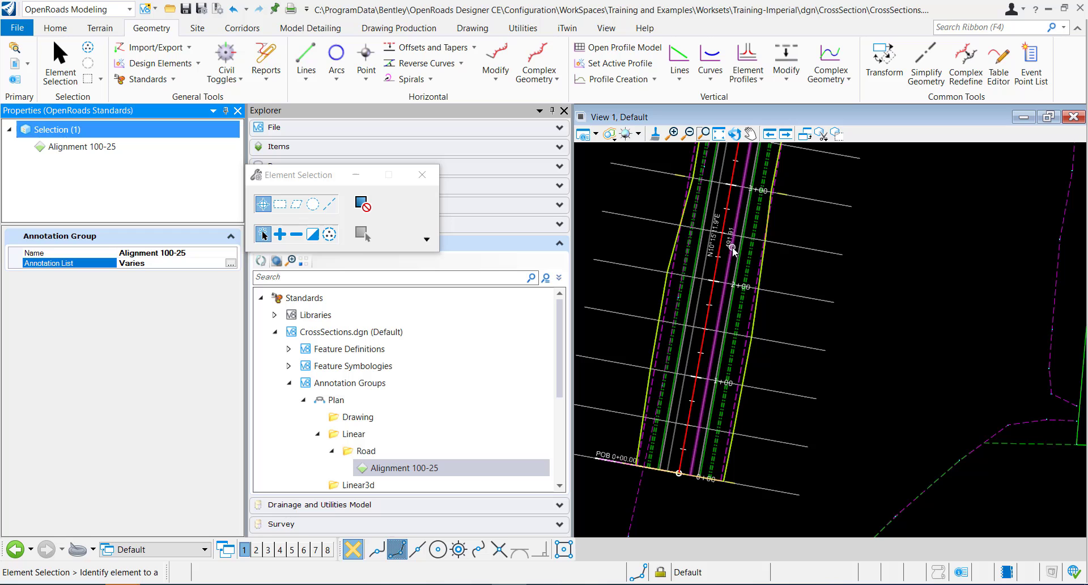
scroll(829, 185, down, 1)
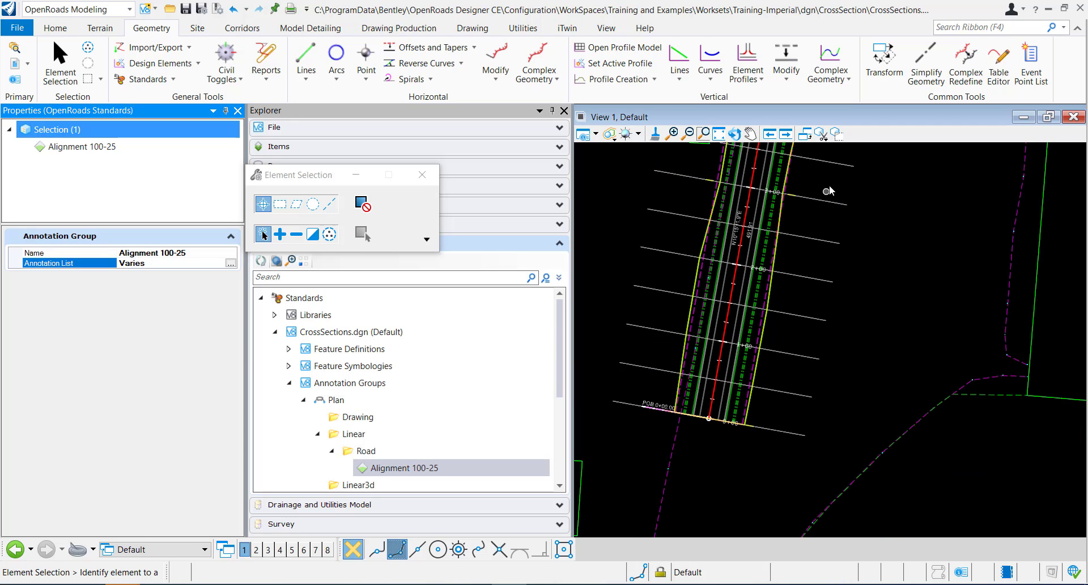
middle_drag(829, 185, 813, 250)
drag(813, 250, 788, 298)
key(Escape)
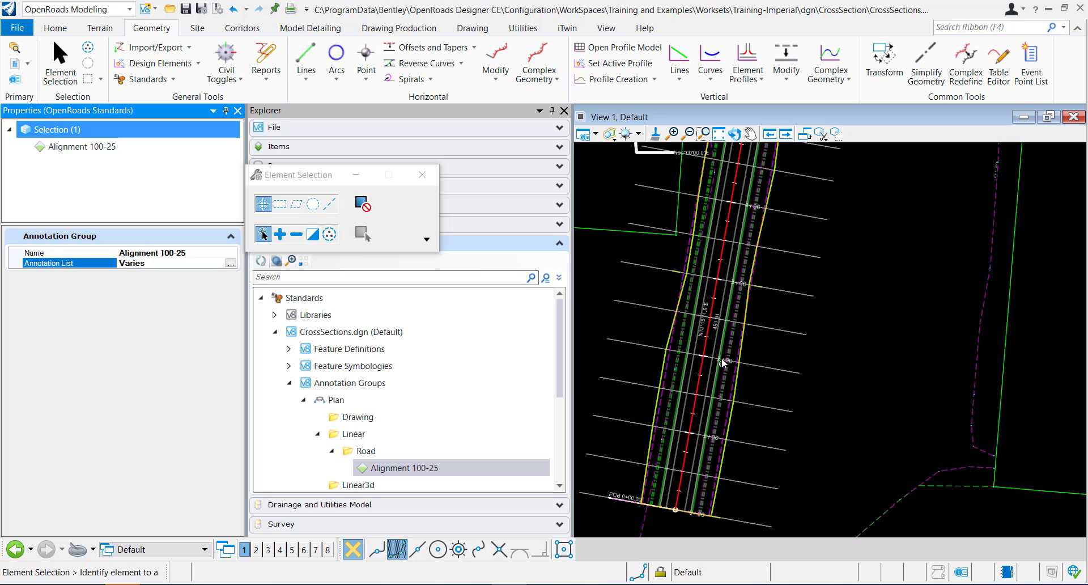
scroll(807, 304, down, 2)
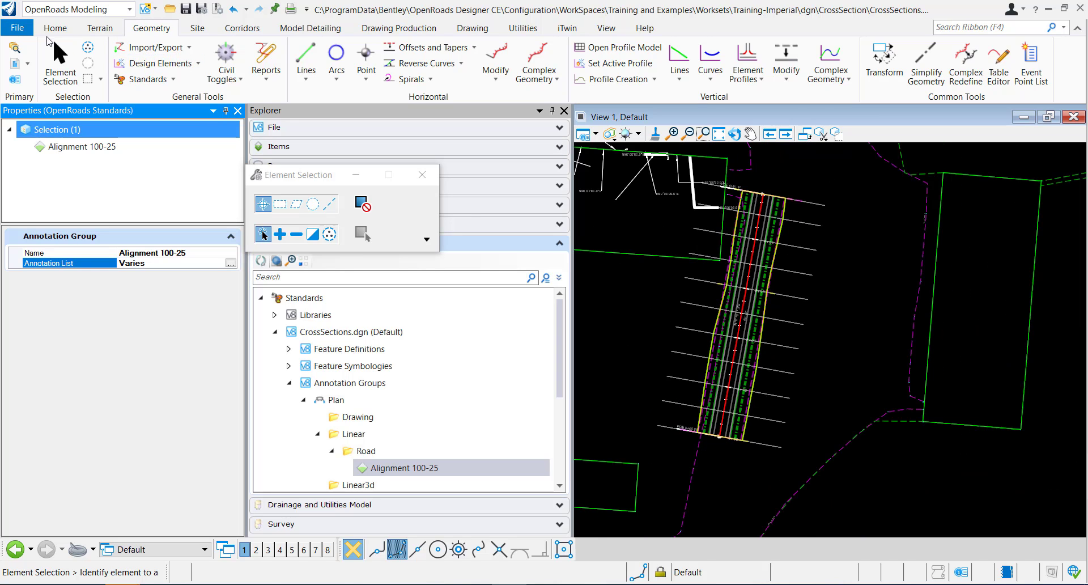
In Geometry.dgn, change the Alignment Reference major station tick interval from 100 to 20
click(19, 33)
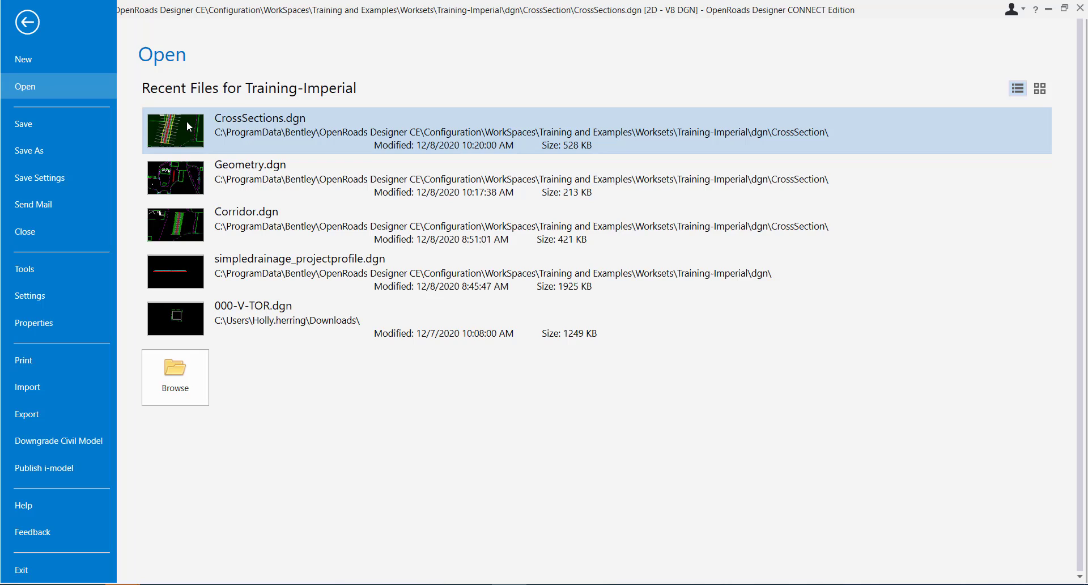
click(186, 179)
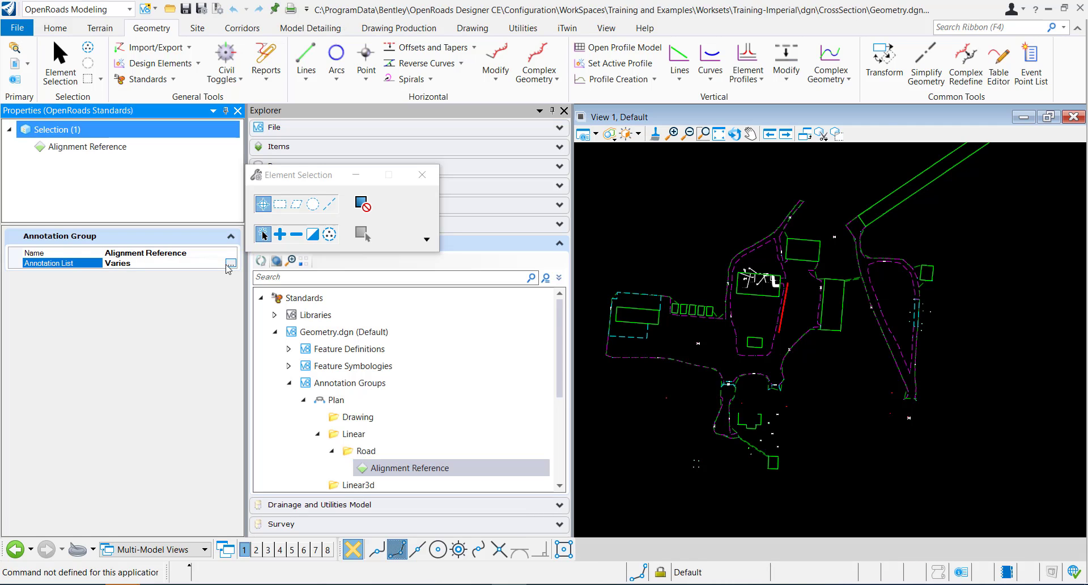
click(230, 264)
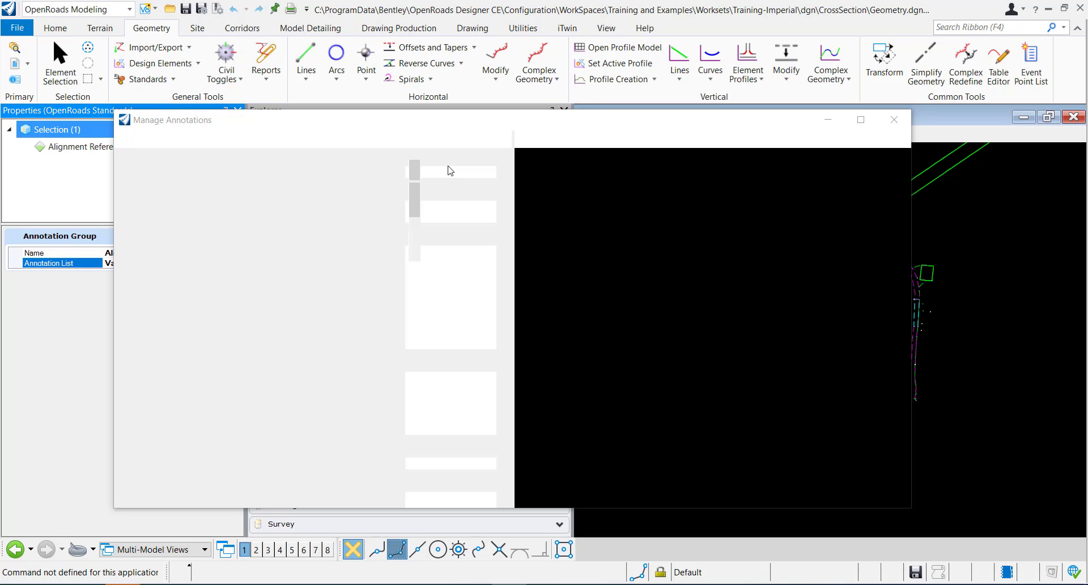
click(401, 247)
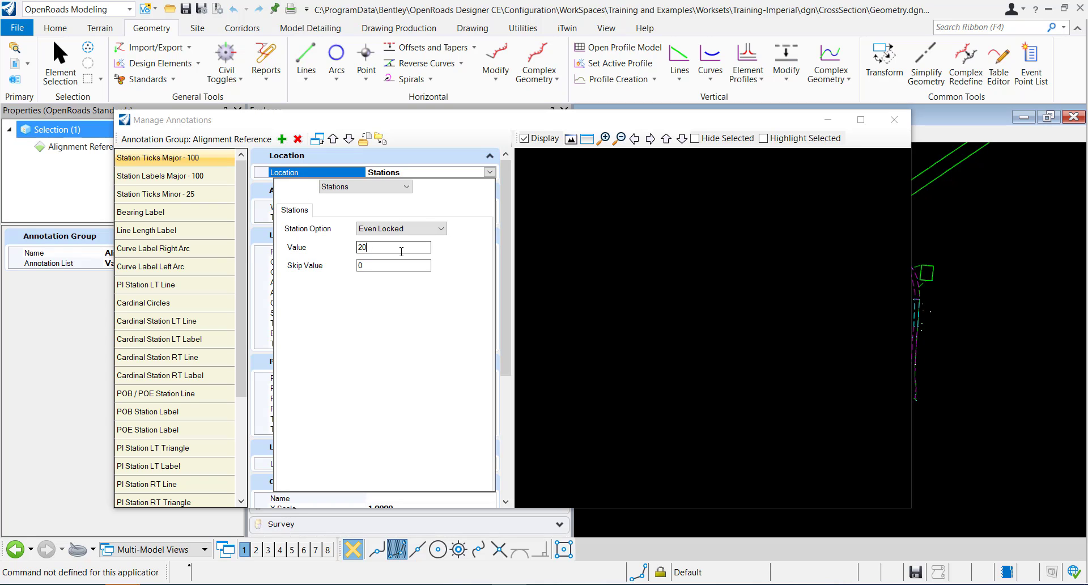
text(20)
click(620, 210)
click(895, 120)
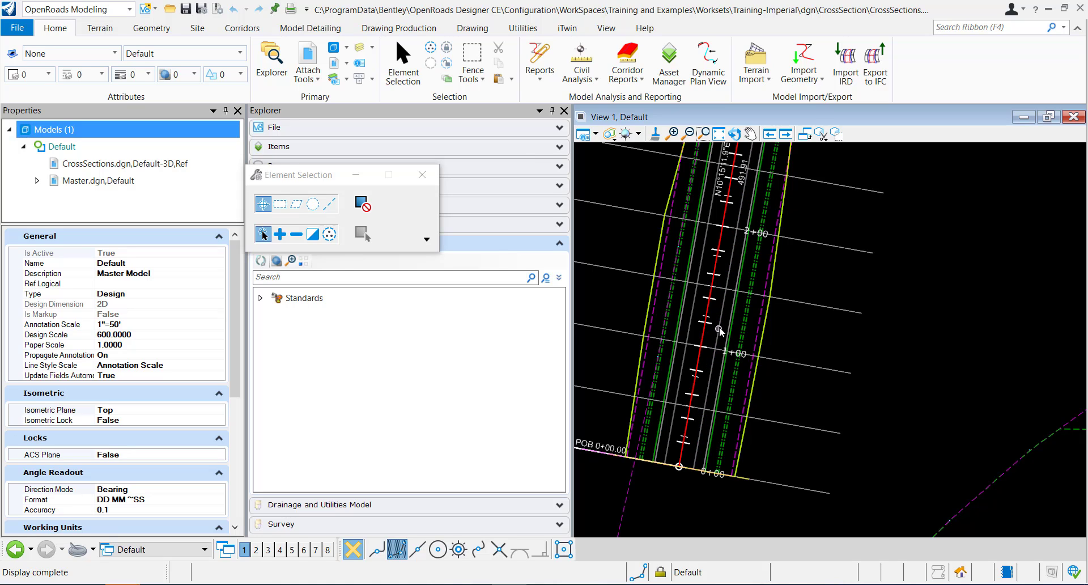
Pan and zoom around the corridor, then expand Standards to show Libraries and CrossSections.dgn (Default)
scroll(859, 340, down, 3)
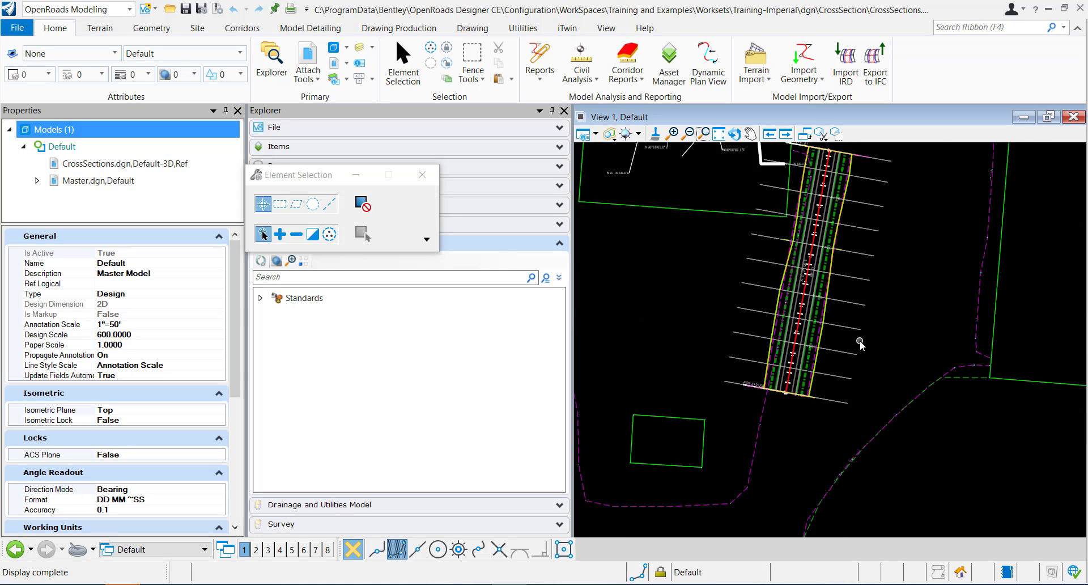
middle_drag(907, 215, 813, 311)
scroll(813, 311, down, 2)
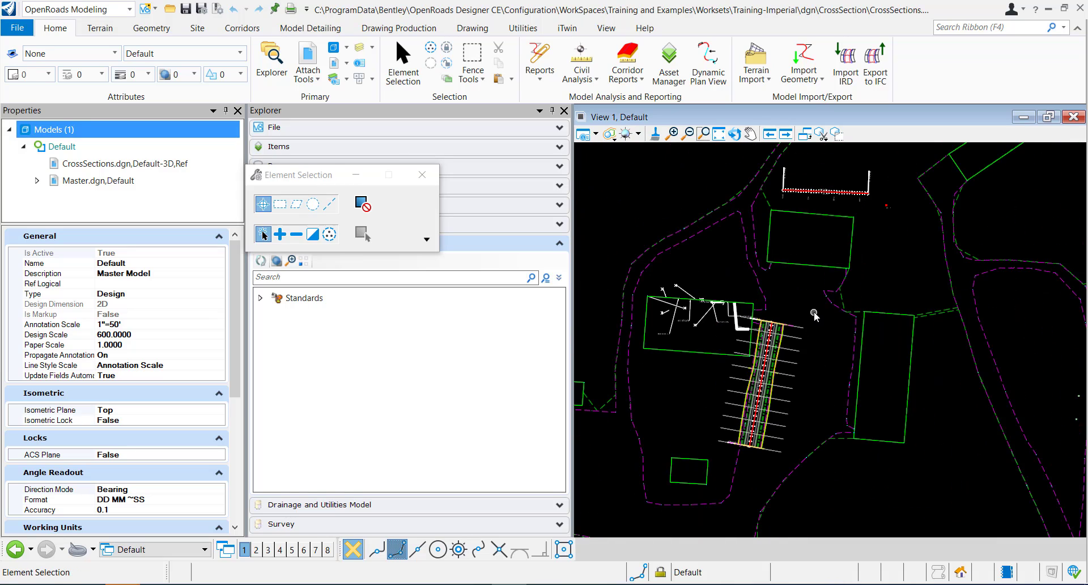
scroll(839, 203, up, 1)
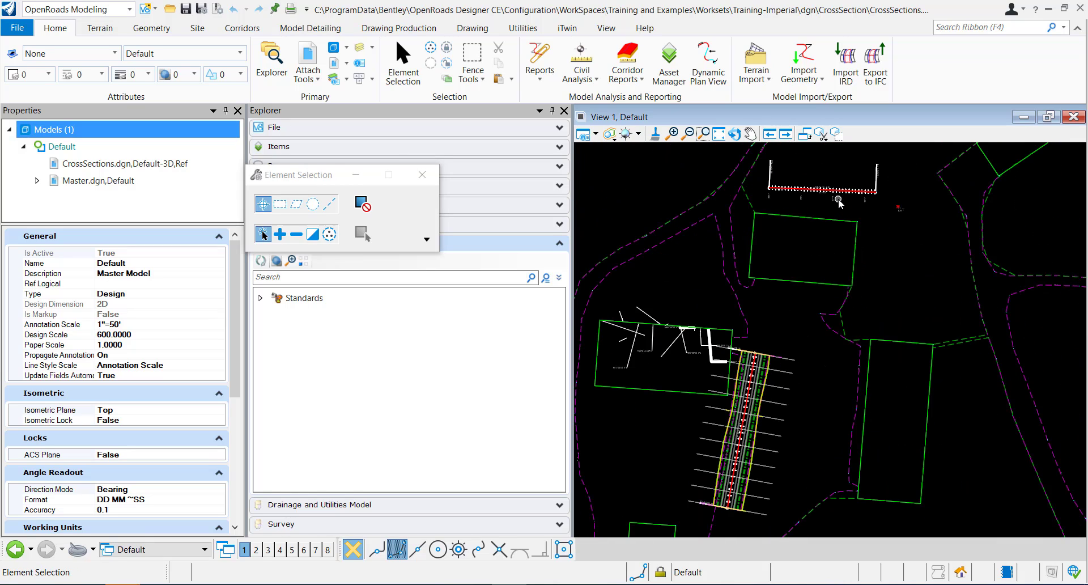
middle_drag(820, 403, 768, 406)
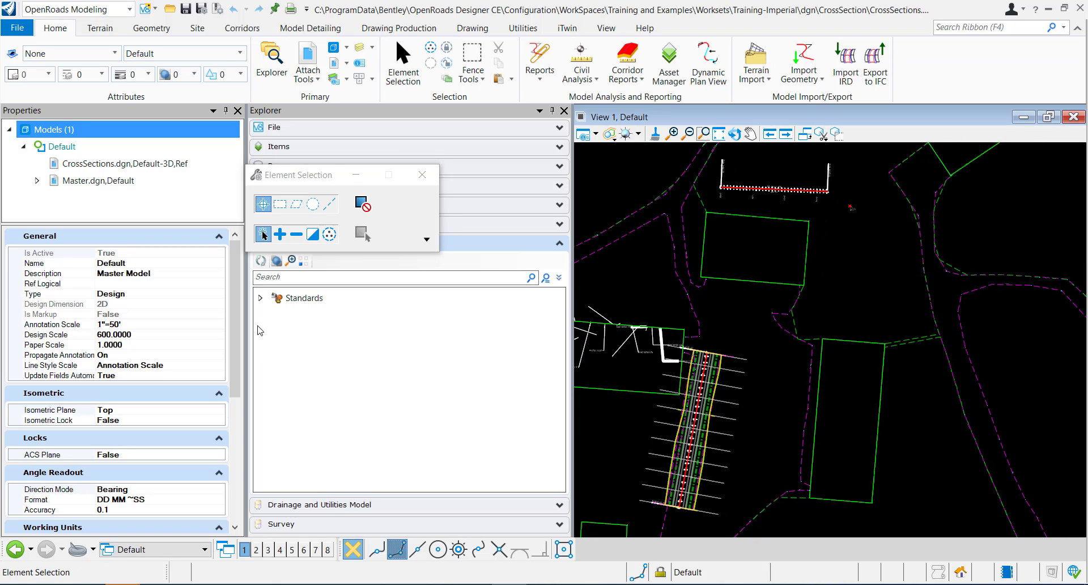
click(260, 297)
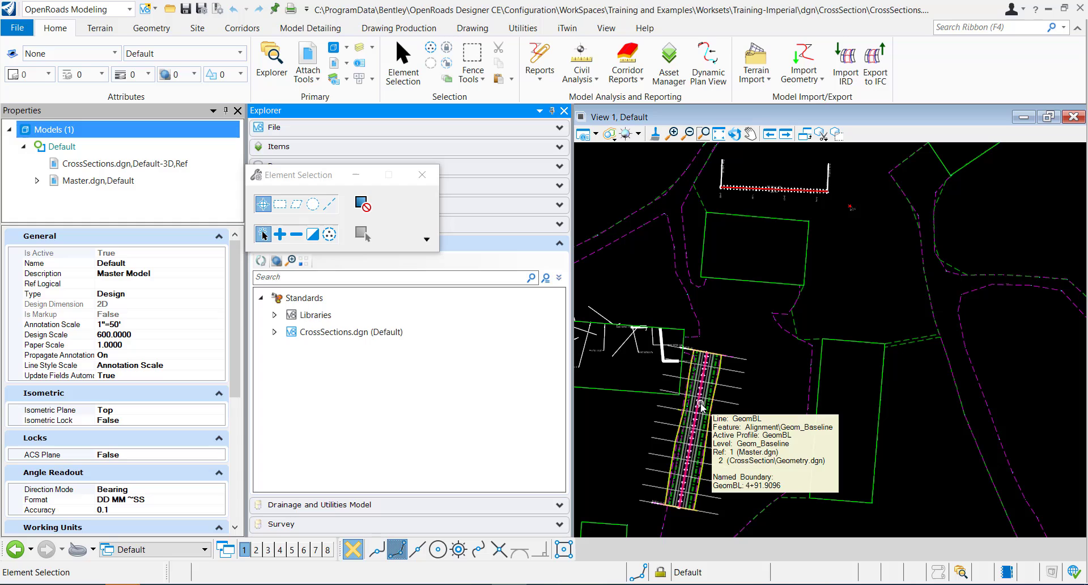
Run Update Standards From dgnlib on CrossSections.dgn (Default) in the Explorer
right_click(306, 332)
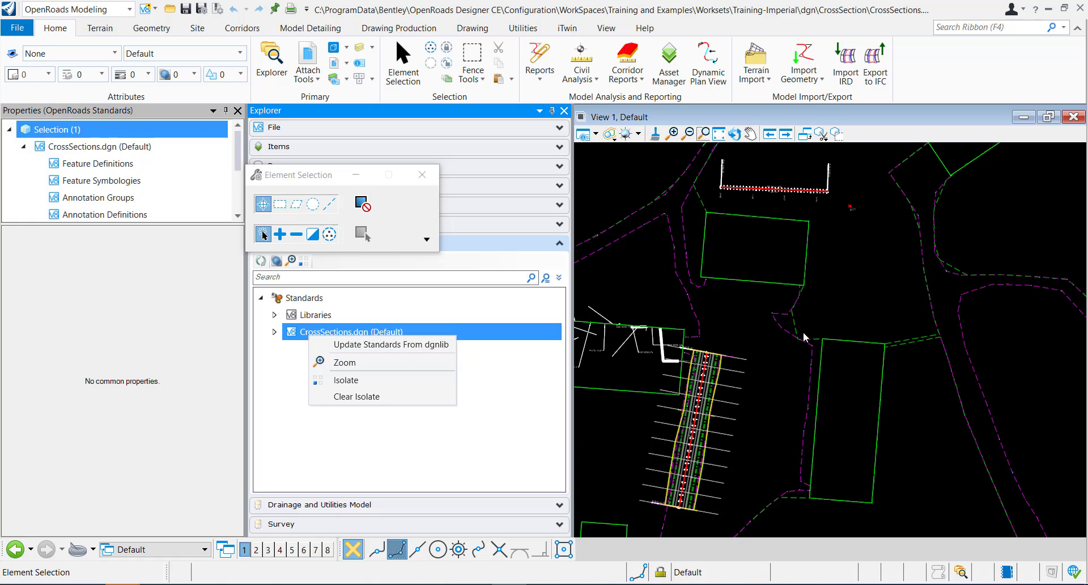
click(332, 344)
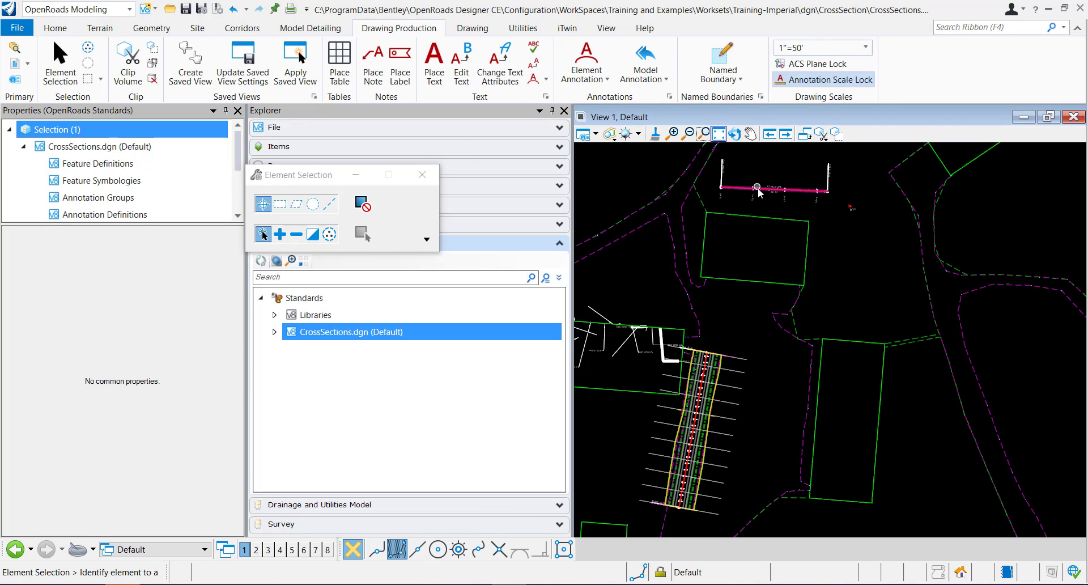
Open Geometry.dgn from Recent Files and update its standards from the dgnlib
click(11, 32)
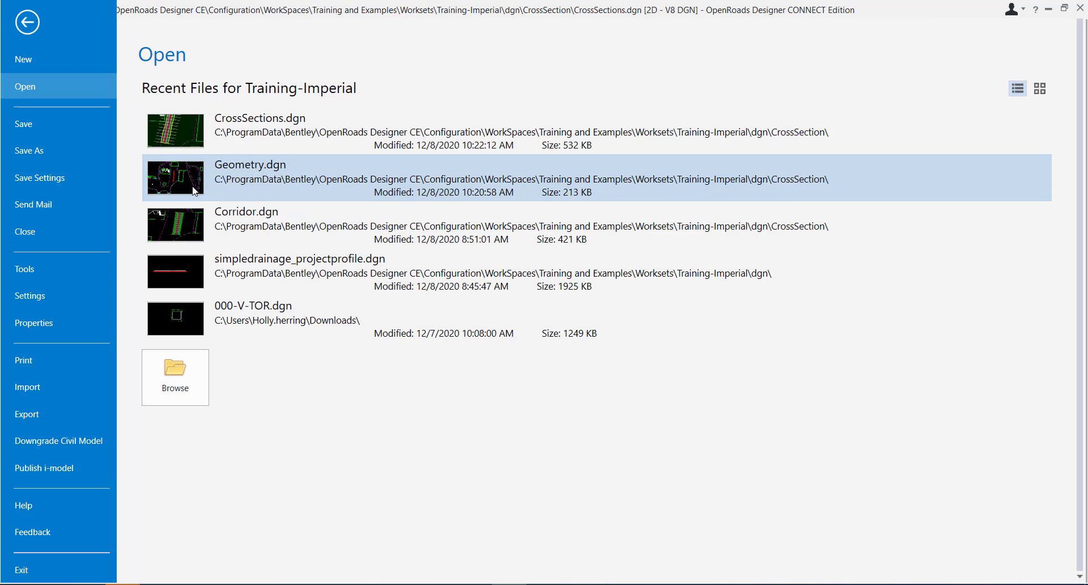
click(195, 192)
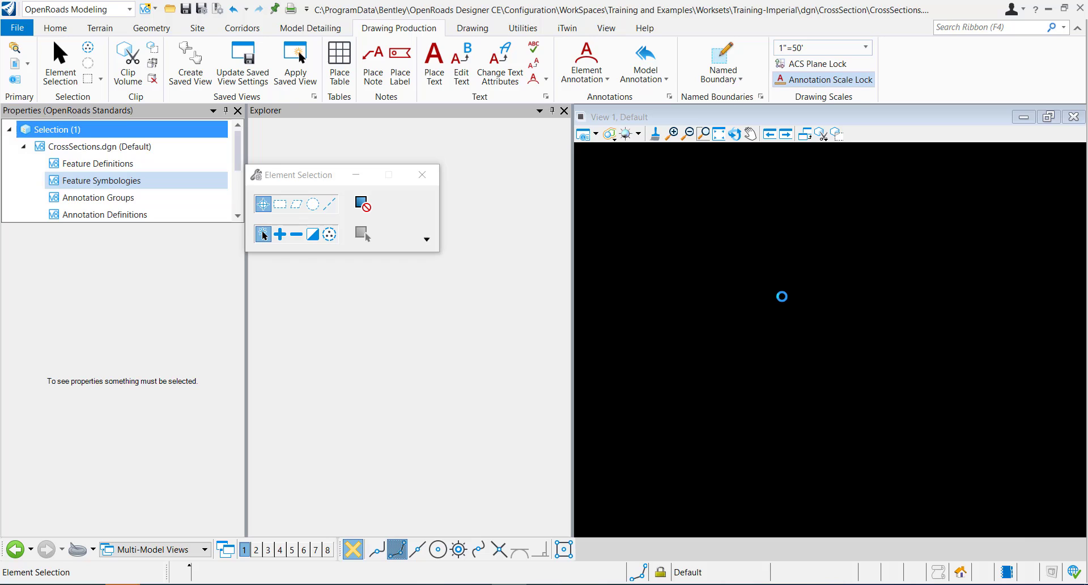
right_click(325, 333)
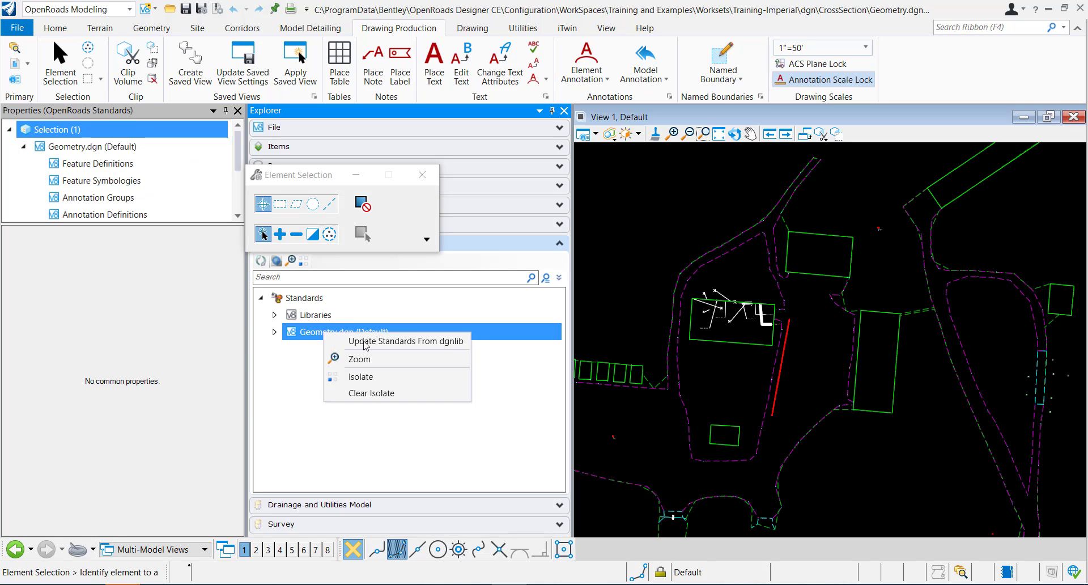
click(389, 342)
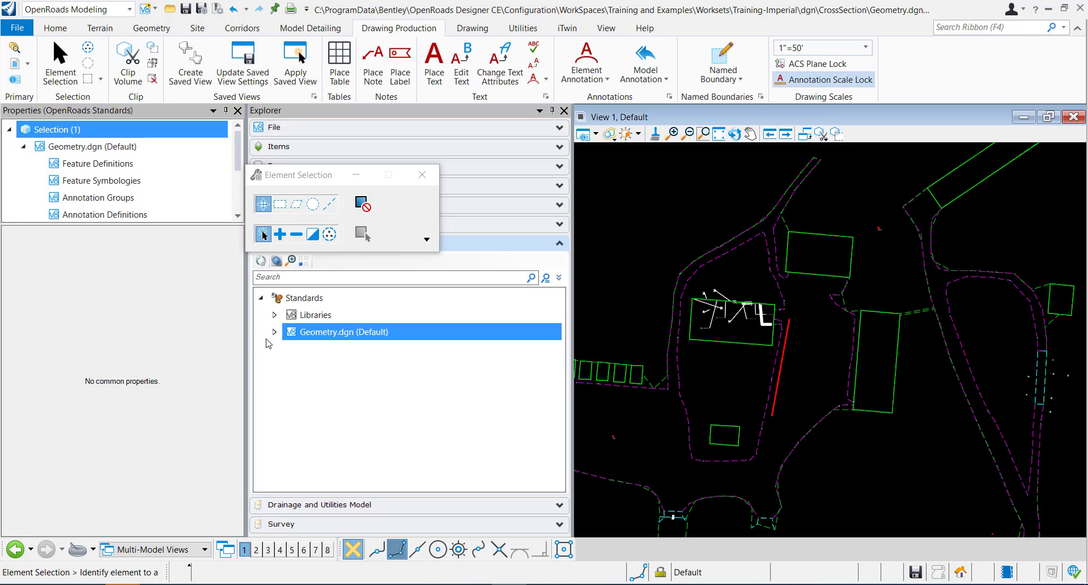
Under Annotation Groups > Plan > Linear > Road, select Alignment 100-25 to show its properties
click(289, 382)
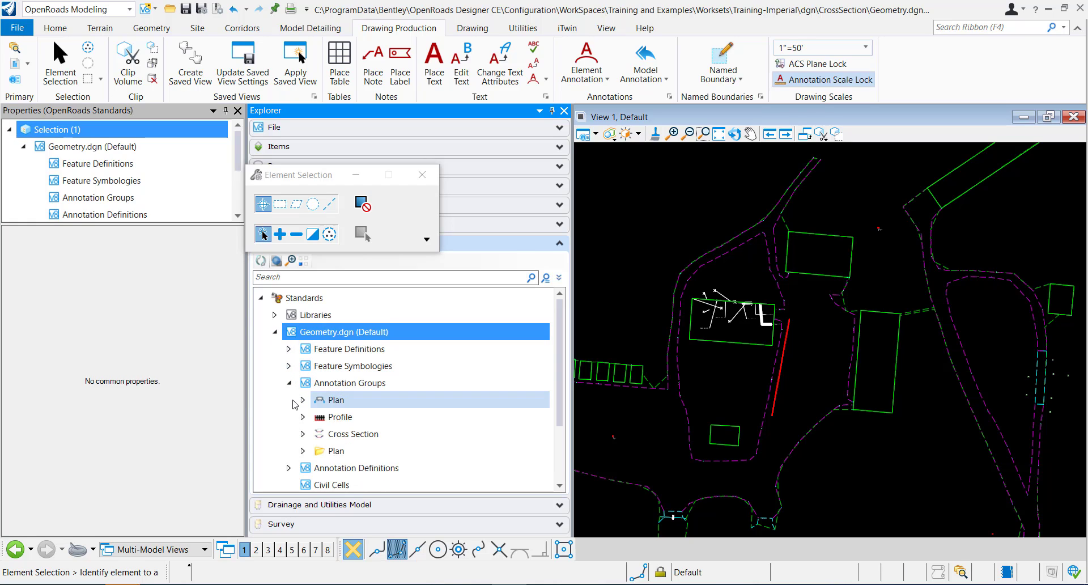
click(303, 400)
click(317, 433)
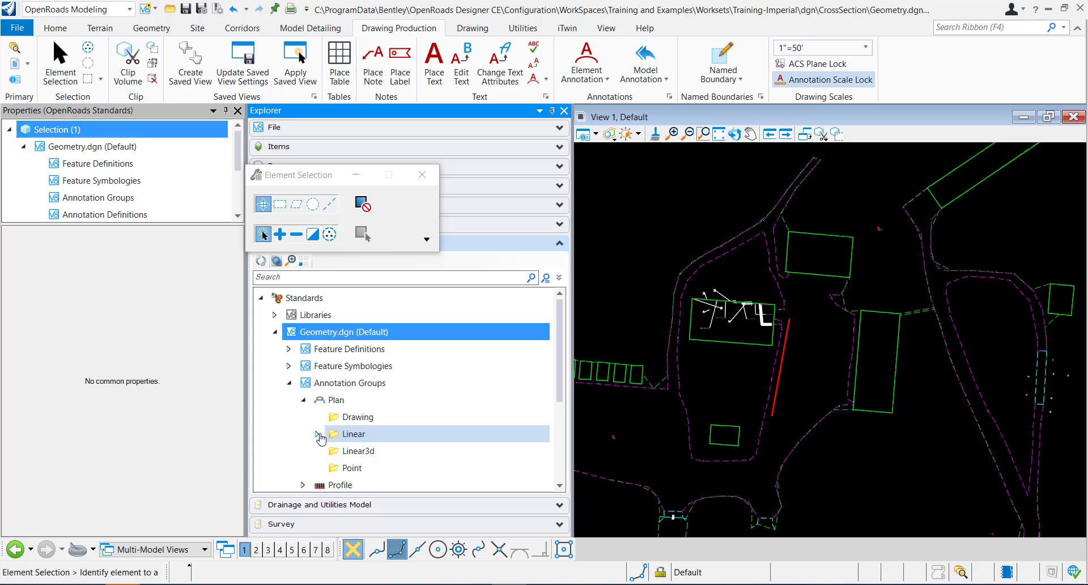
click(332, 451)
scroll(397, 453, down, 1)
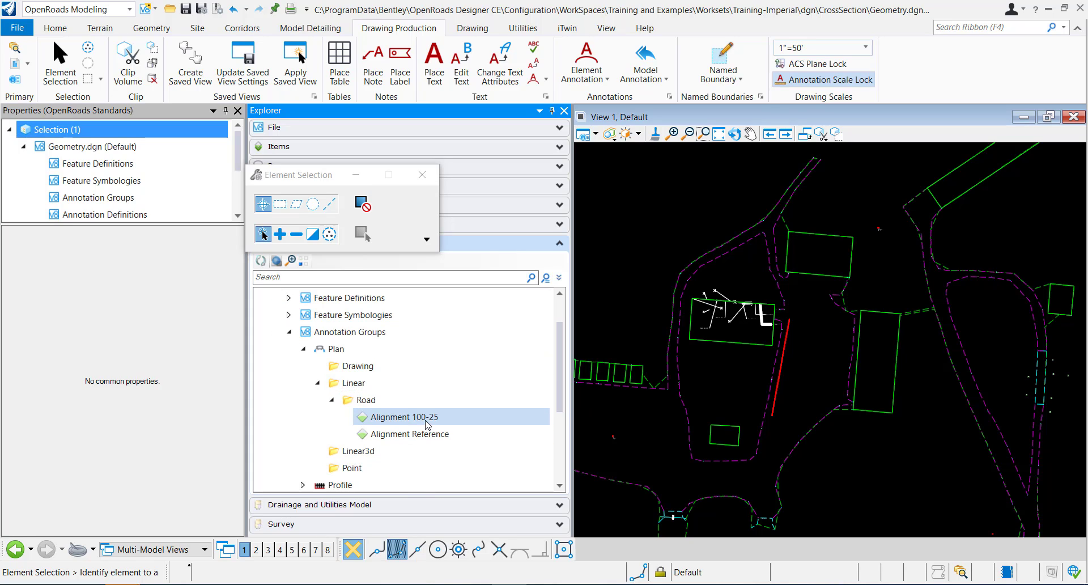
click(384, 420)
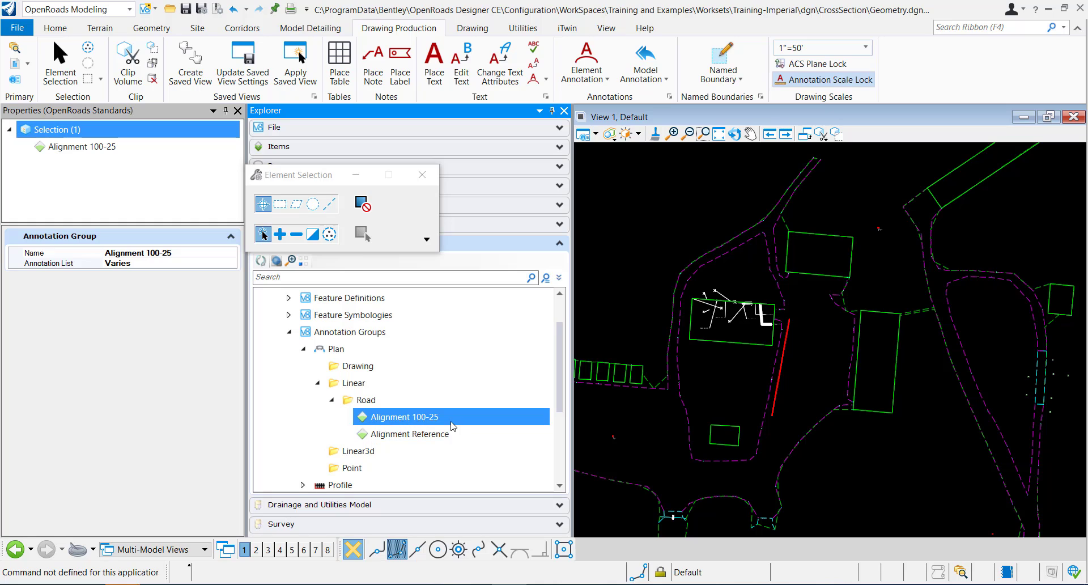
Select Geom_Baseline 100-25 under Feature Symbologies > Linear > Alignment > Road and verify its Plan Annotation Group is Alignment 100-25
click(289, 314)
click(302, 331)
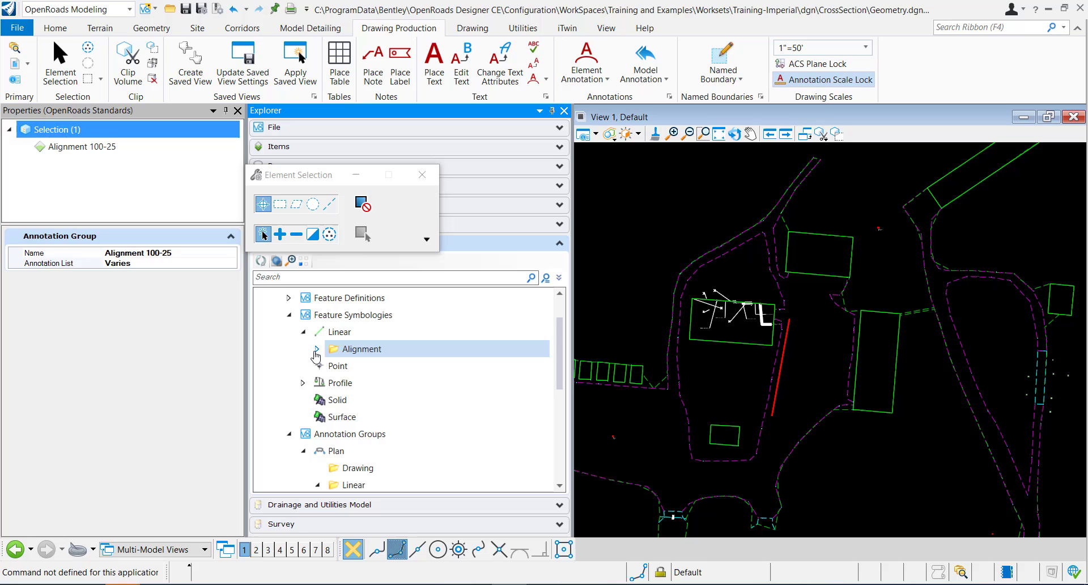
click(317, 348)
click(332, 365)
click(373, 383)
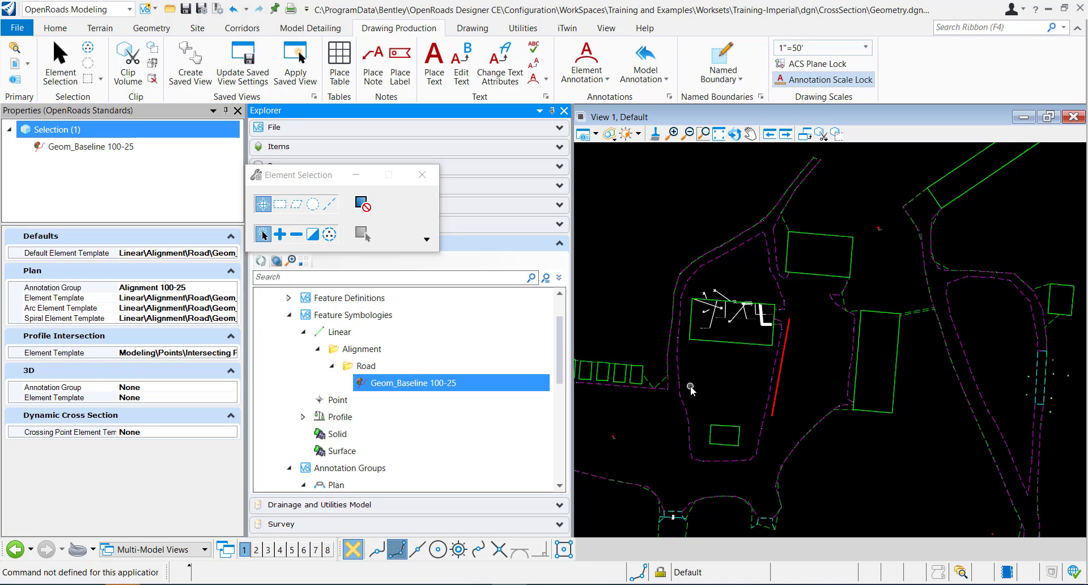
scroll(734, 372, down, 1)
middle_drag(734, 371, 657, 378)
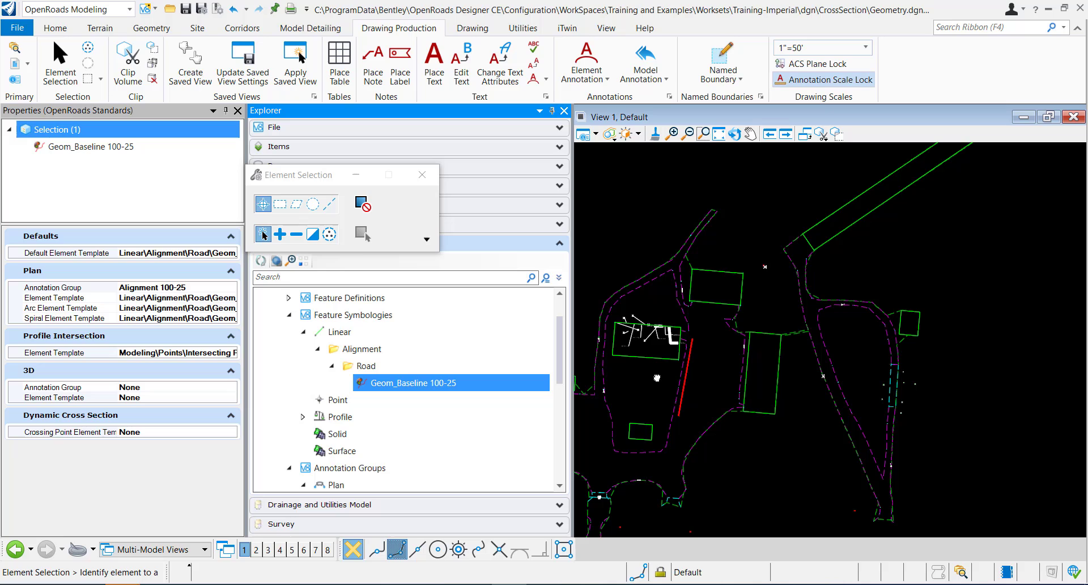
scroll(414, 378, down, 2)
scroll(414, 378, down, 3)
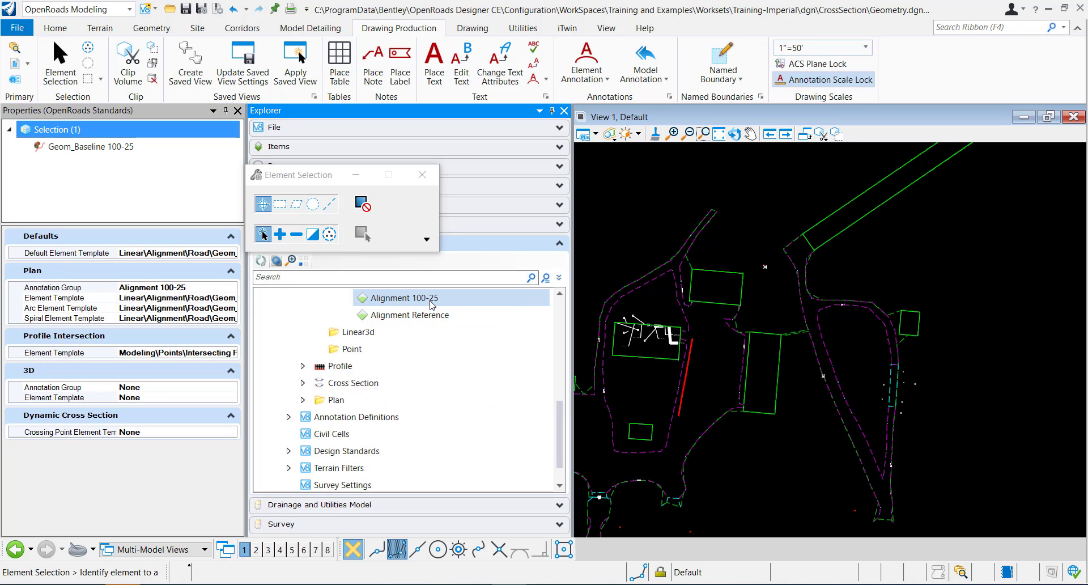
Show the Alignment Reference annotation group's properties, then reopen CrossSections.dgn from Recent Files
click(427, 317)
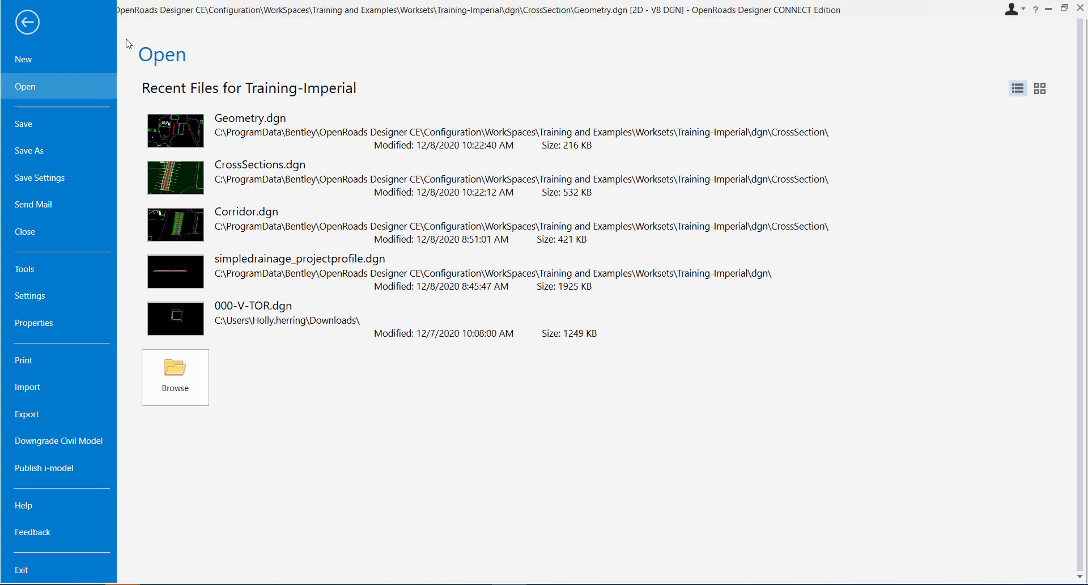
click(17, 28)
click(226, 185)
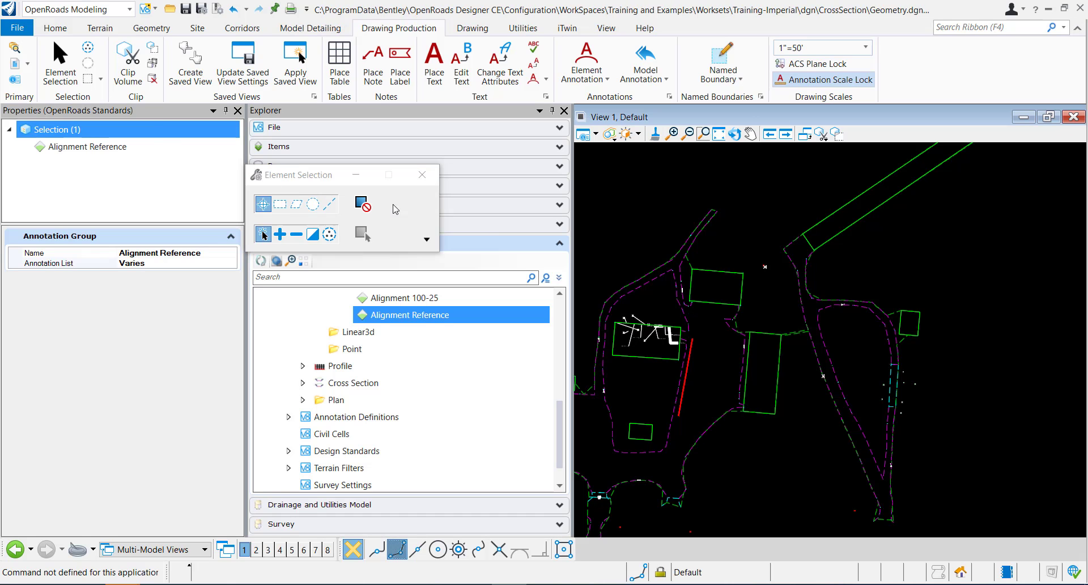